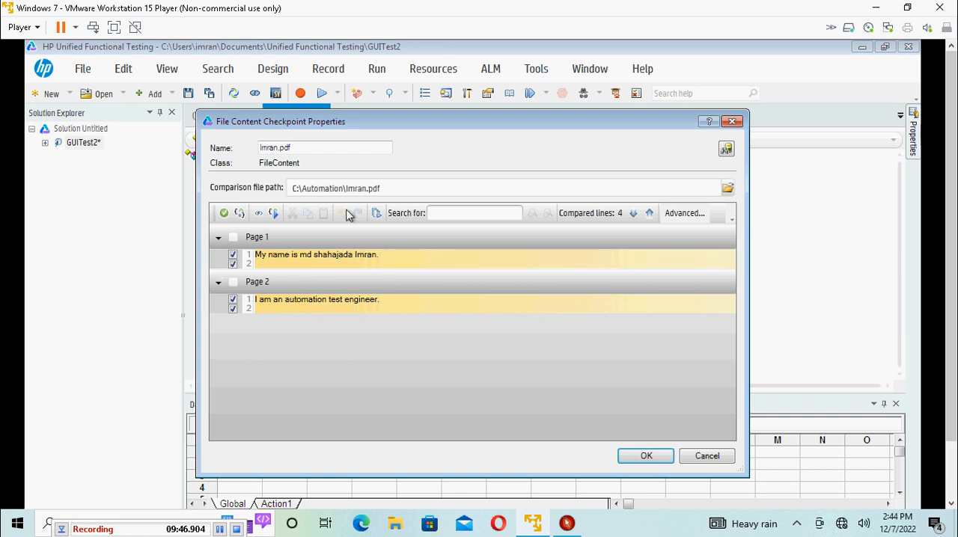
Step: Set the file content checkpoint's comparison file to Imran2.pdf from the C:\Automation folder and accept the properties
left_click_drag(346, 188, 383, 190)
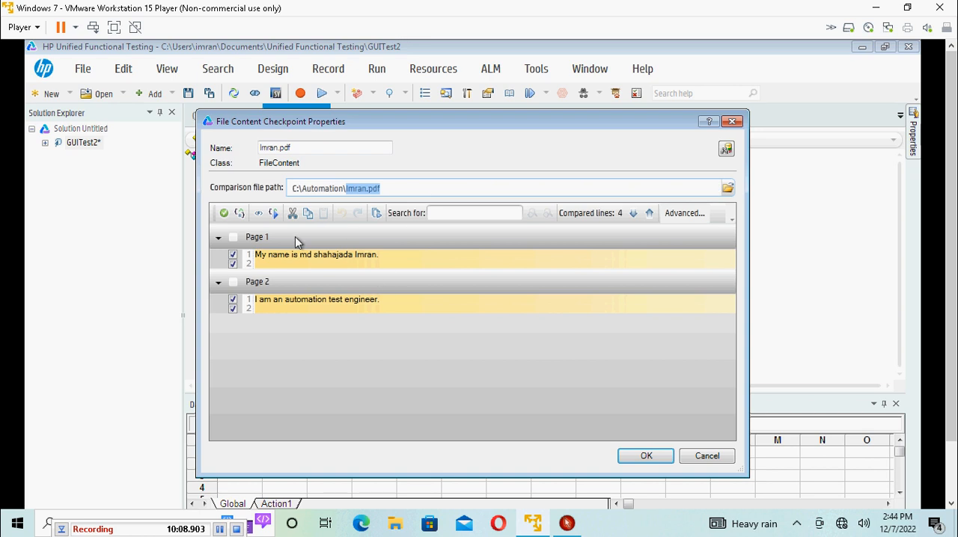
left_click(728, 188)
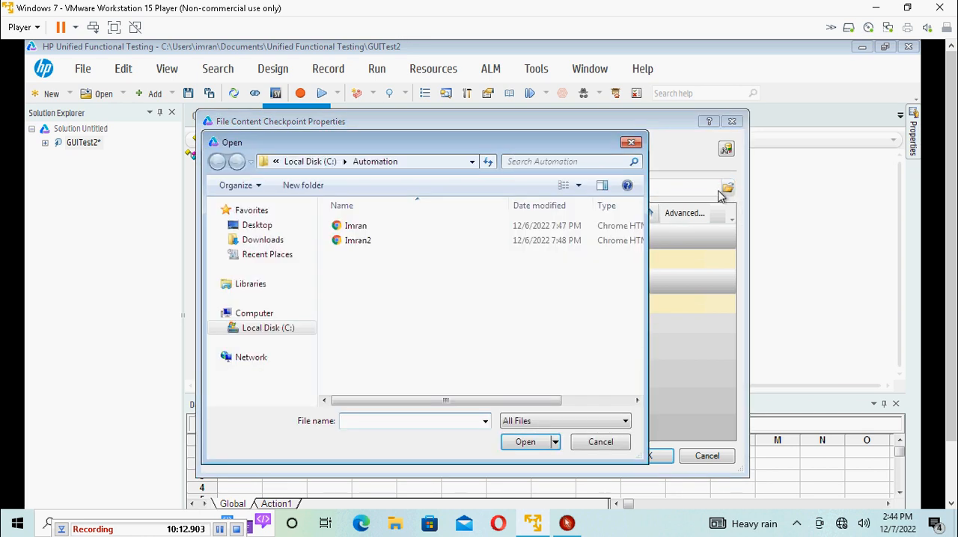
left_click(358, 241)
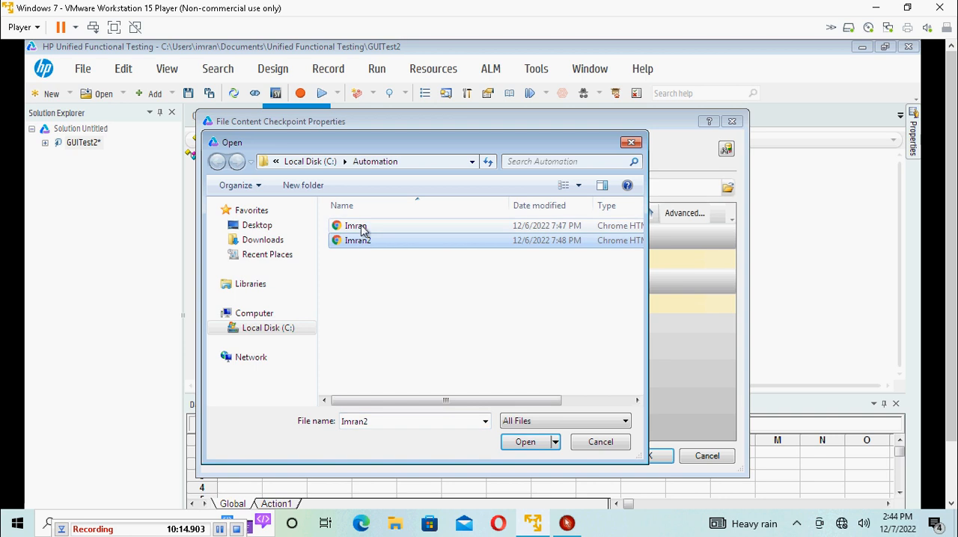
left_click(526, 442)
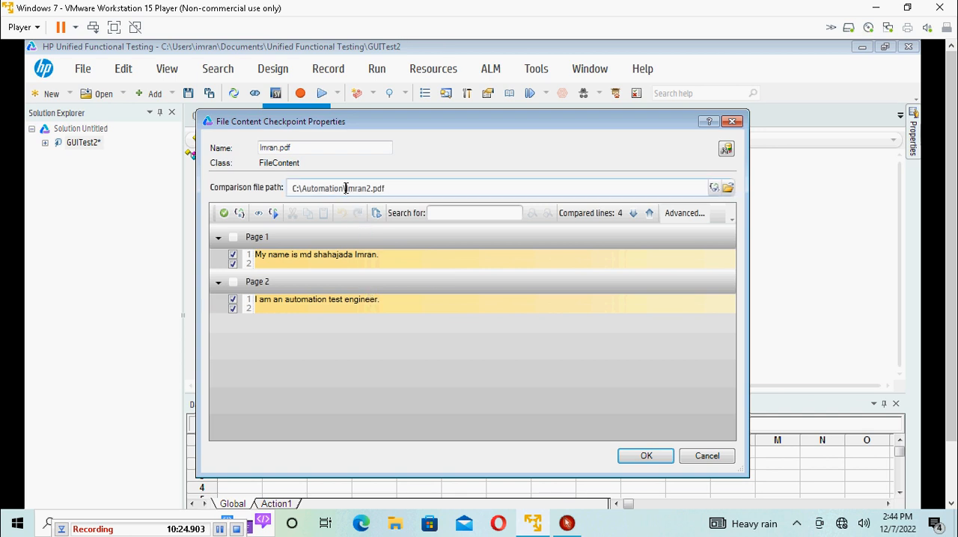
left_click_drag(348, 188, 379, 189)
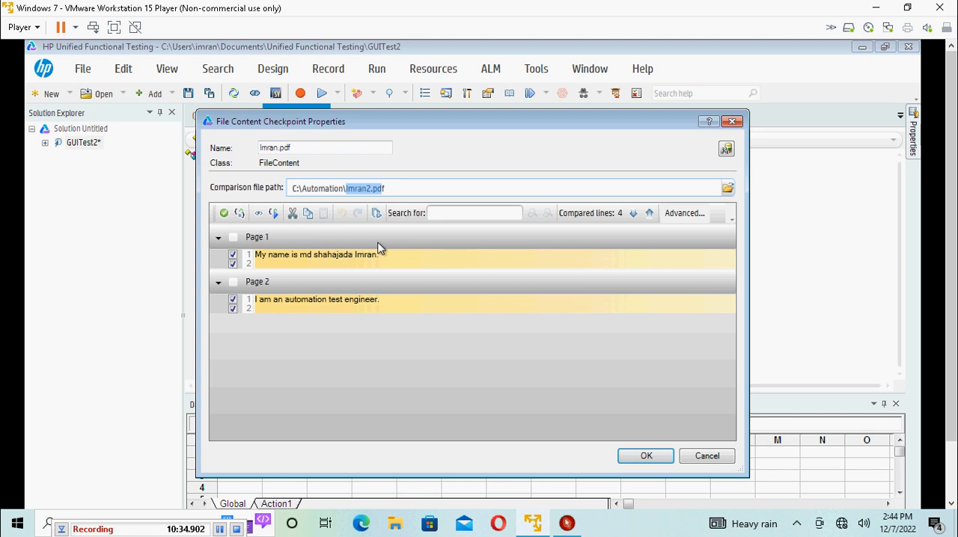
left_click(648, 455)
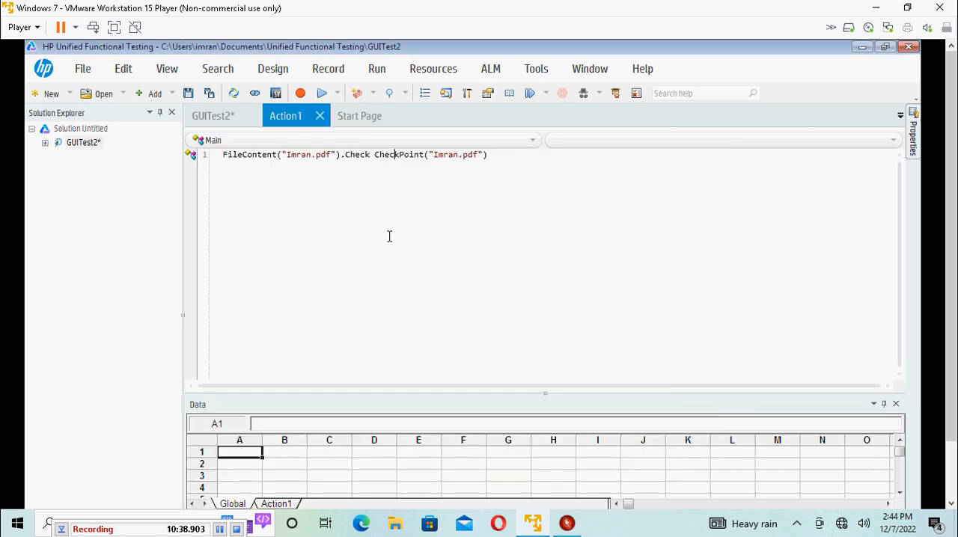
Step: Run the GUITest2 test with the default result location
left_click(336, 94)
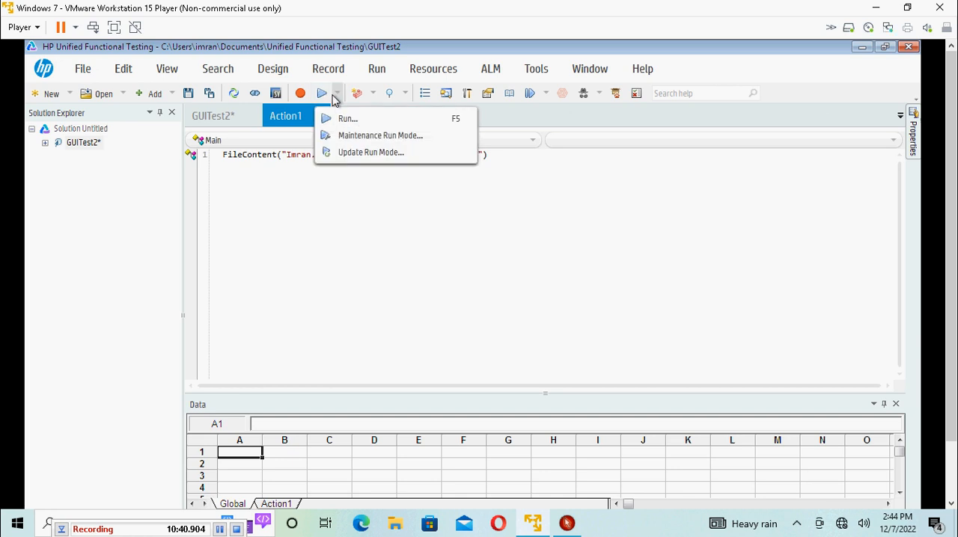
left_click(348, 117)
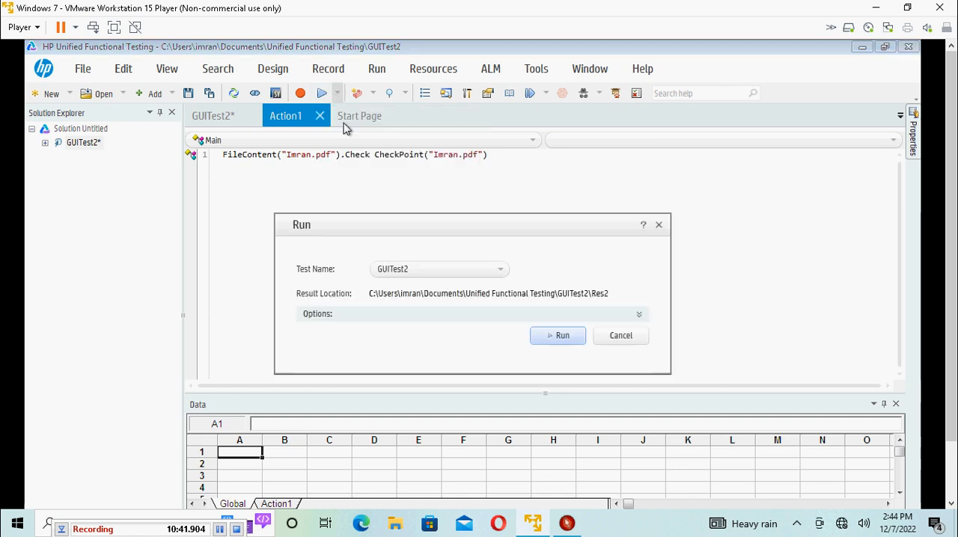
left_click(561, 336)
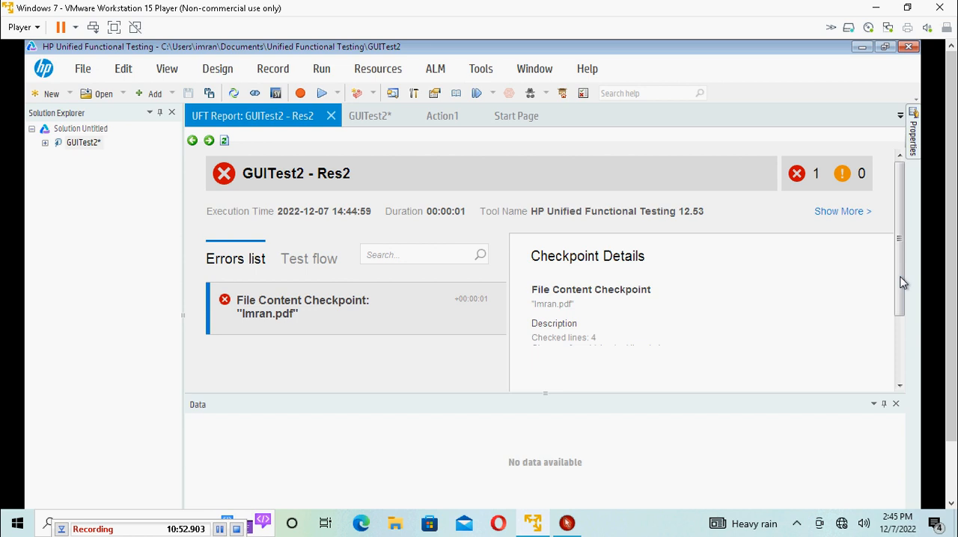
Step: Open the failed checkpoint's Content Comparison in the run report and compare the second line of expected and actual content
scroll(886, 279, "down", 1)
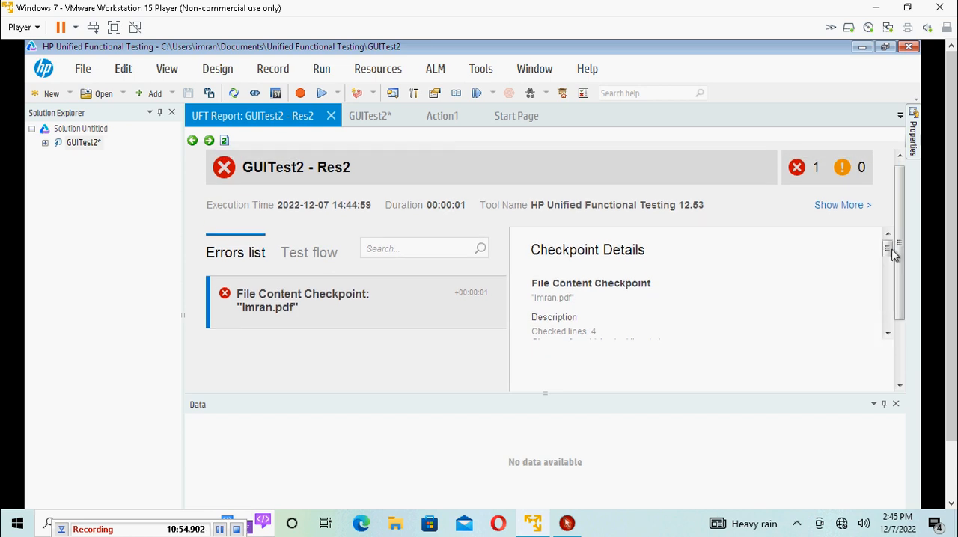
left_click_drag(887, 250, 890, 311)
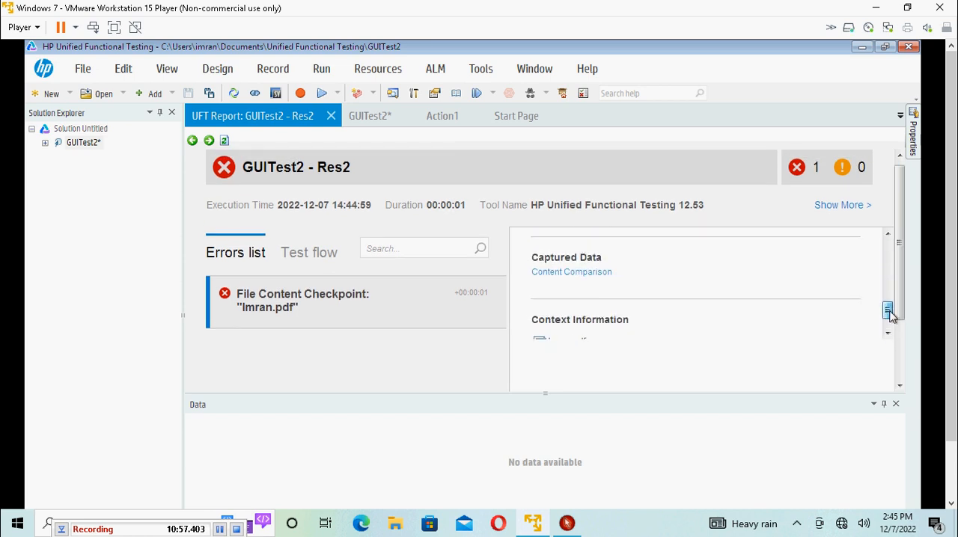
left_click(581, 274)
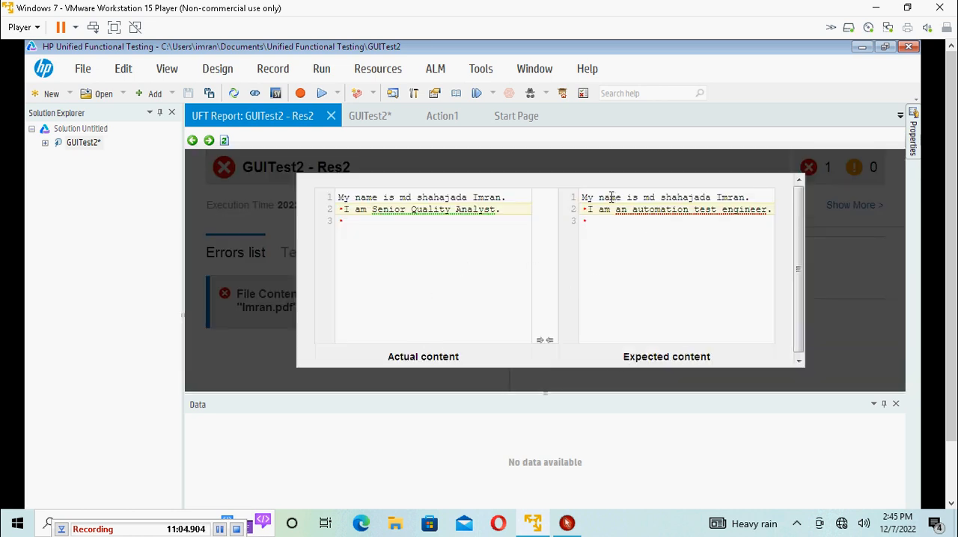
left_click_drag(589, 211, 770, 213)
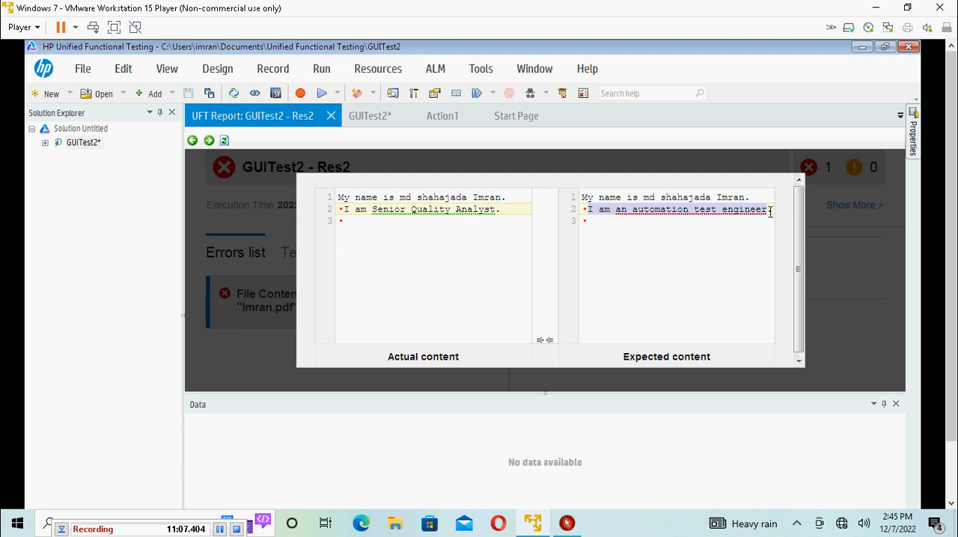
left_click(345, 212)
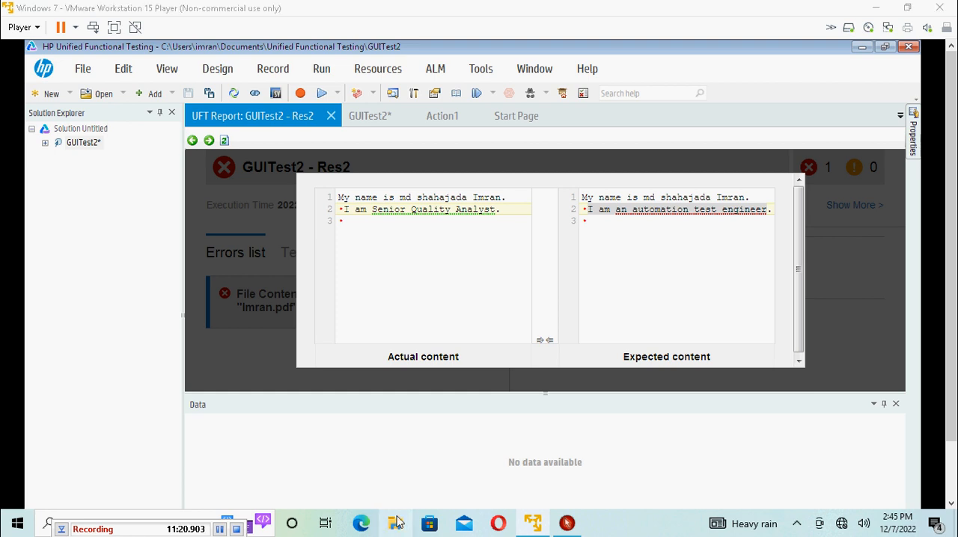
Step: Switch to the virtual machine's Automation folder and examine the Imran and Imran2 files
left_click(397, 522)
left_click(939, 7)
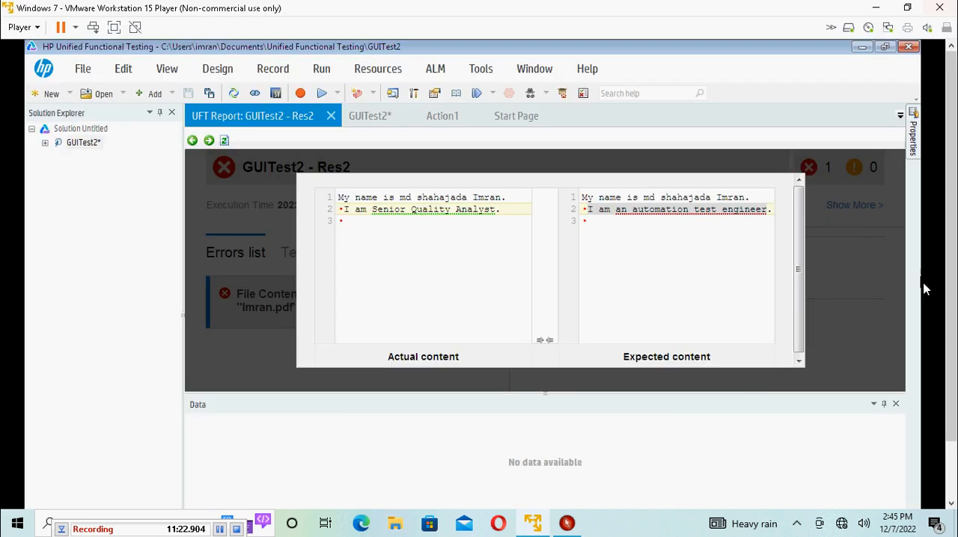
left_click_drag(951, 240, 952, 337)
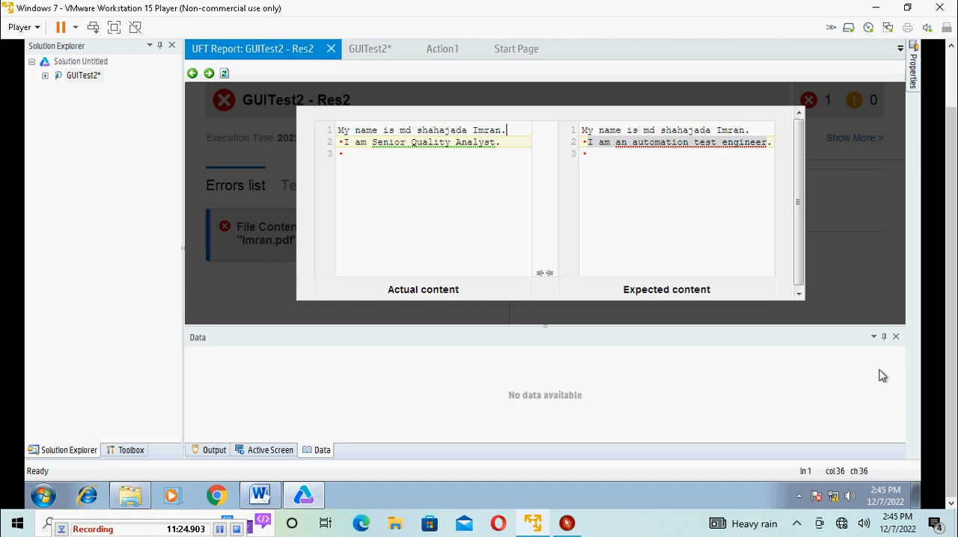
left_click(129, 496)
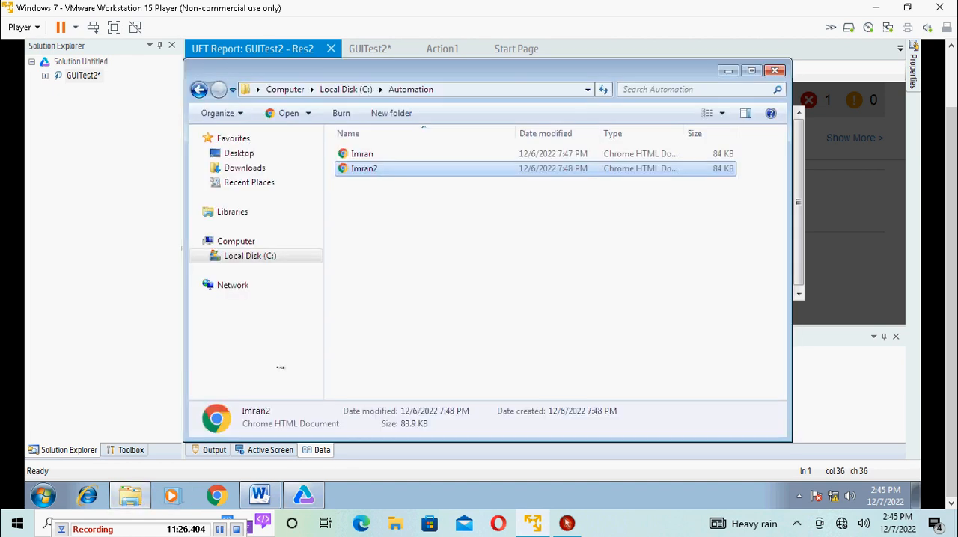
left_click(371, 157)
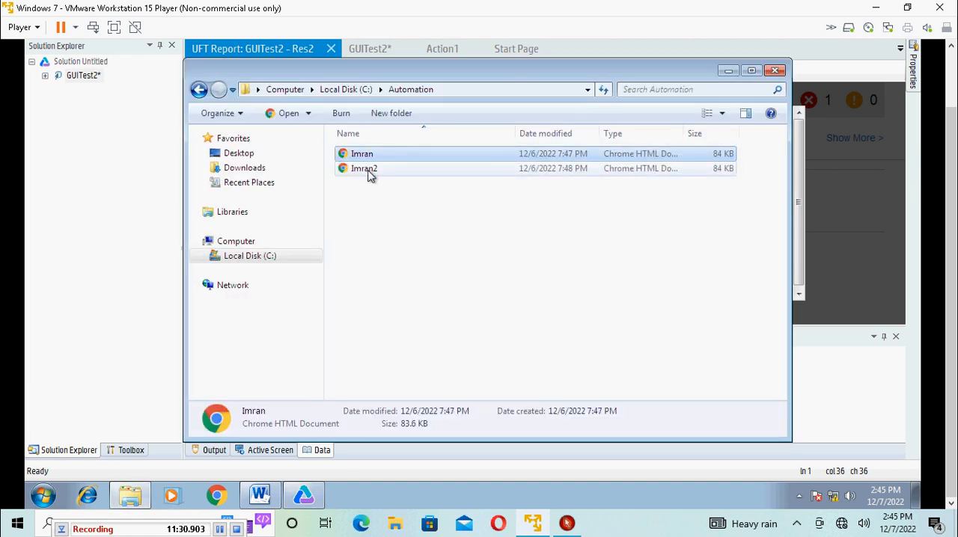
left_click(369, 172)
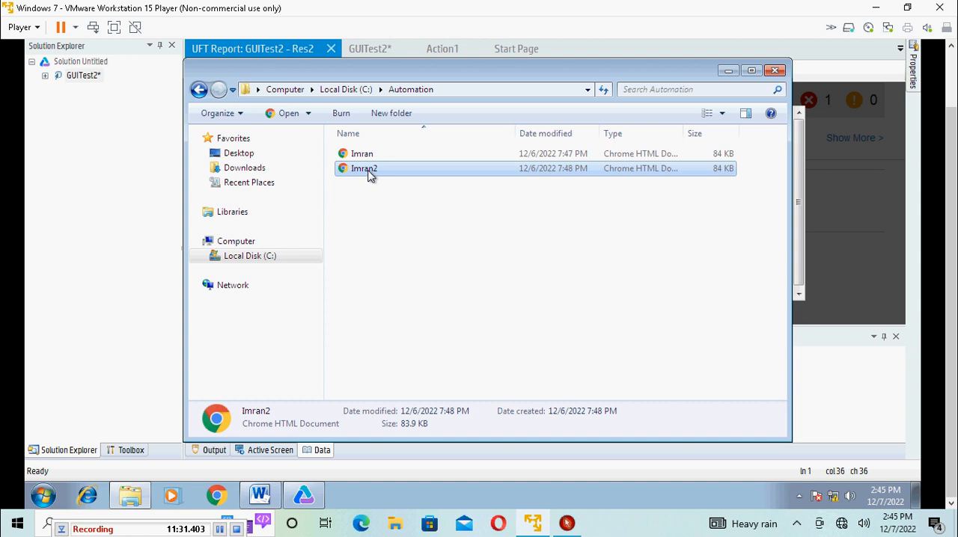
Step: Switch back to HP Unified Functional Testing and close the GUITest2 - Res2 report
left_click(850, 274)
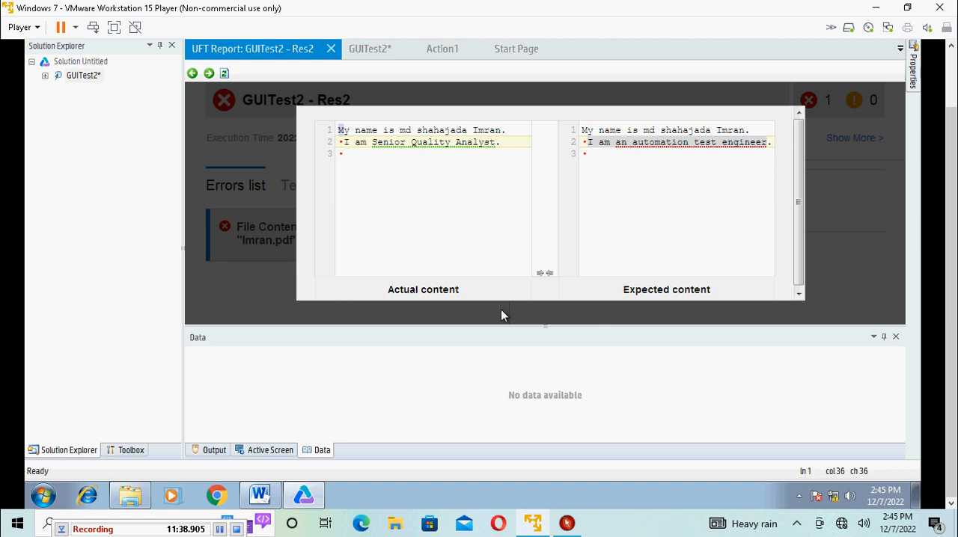
scroll(952, 234, "up", 2)
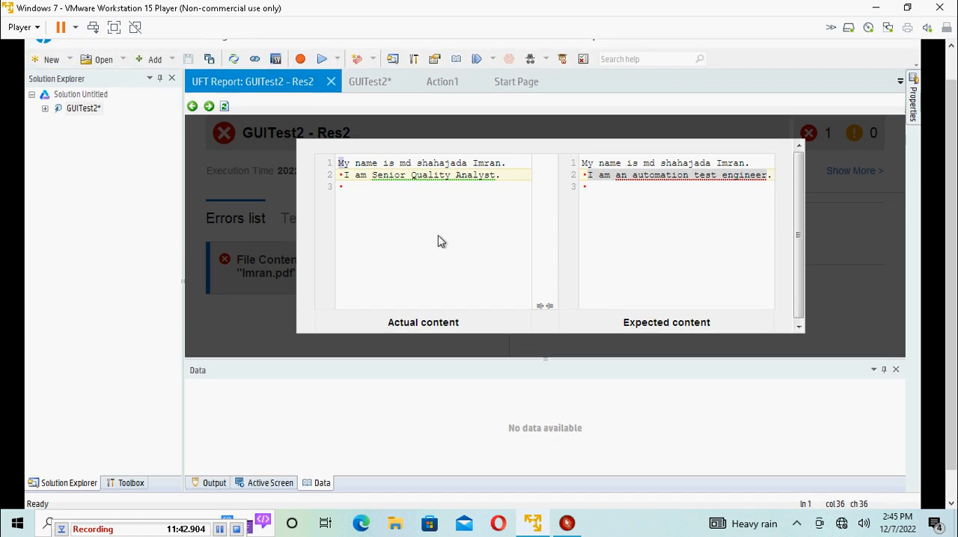
left_click(331, 81)
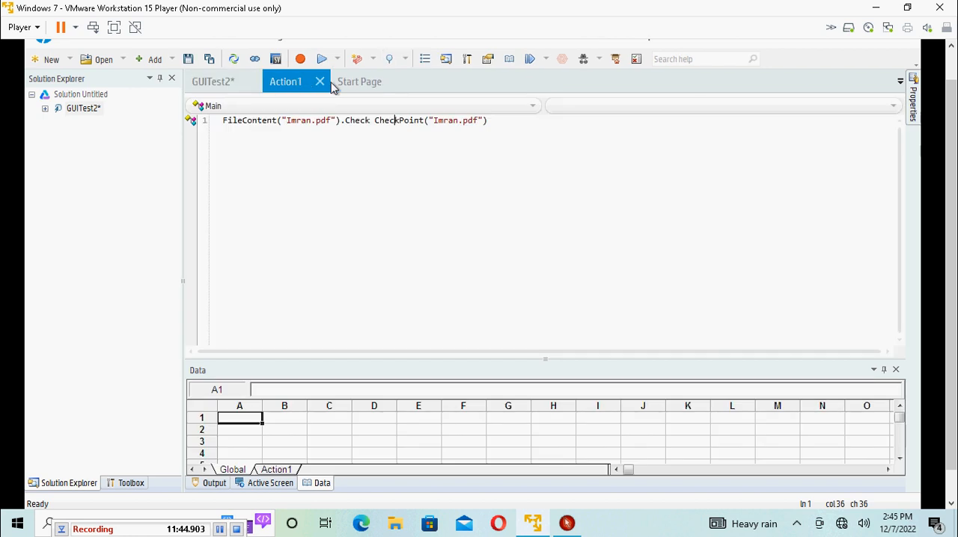
Step: Review the properties of the file content checkpoint in Action1 and close them without saving changes
right_click(395, 119)
left_click(449, 133)
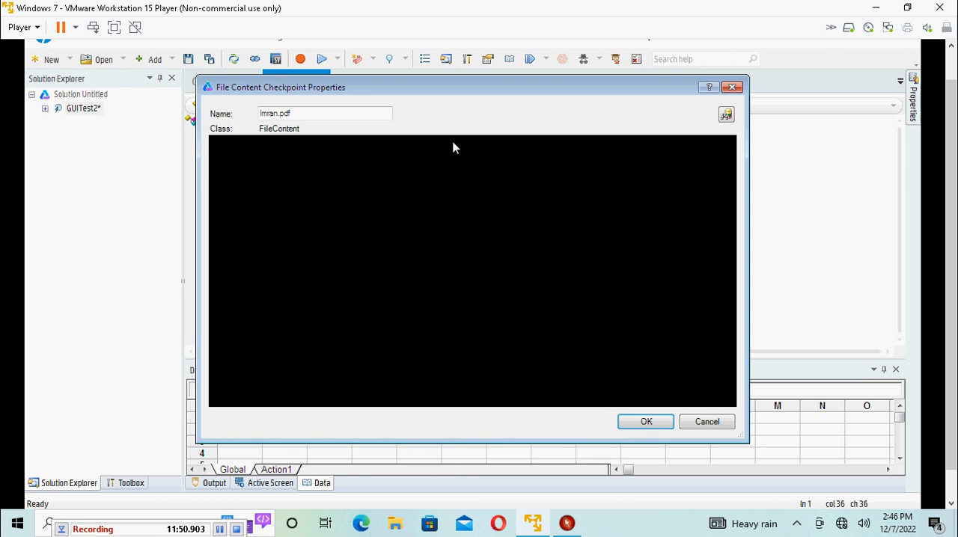
left_click(218, 249)
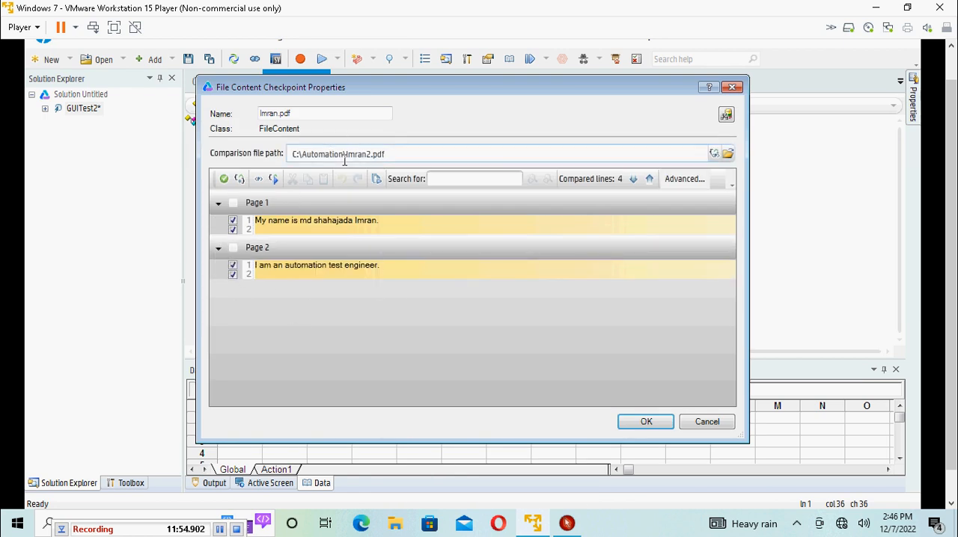
left_click(705, 422)
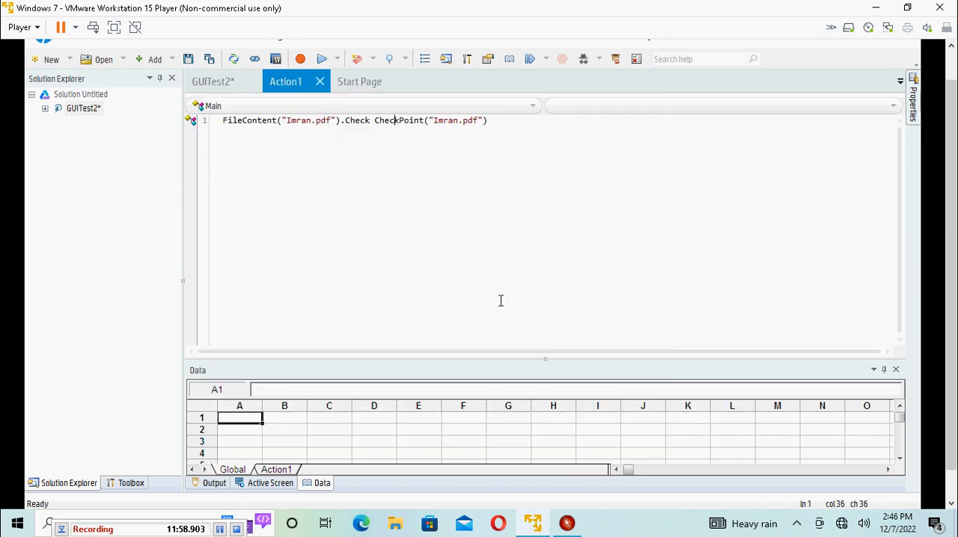
Step: Switch to the Word outline and color the "Modify File Content Checkpoint" item green
left_click_drag(952, 307, 950, 261)
left_click_drag(951, 301, 951, 378)
left_click(259, 495)
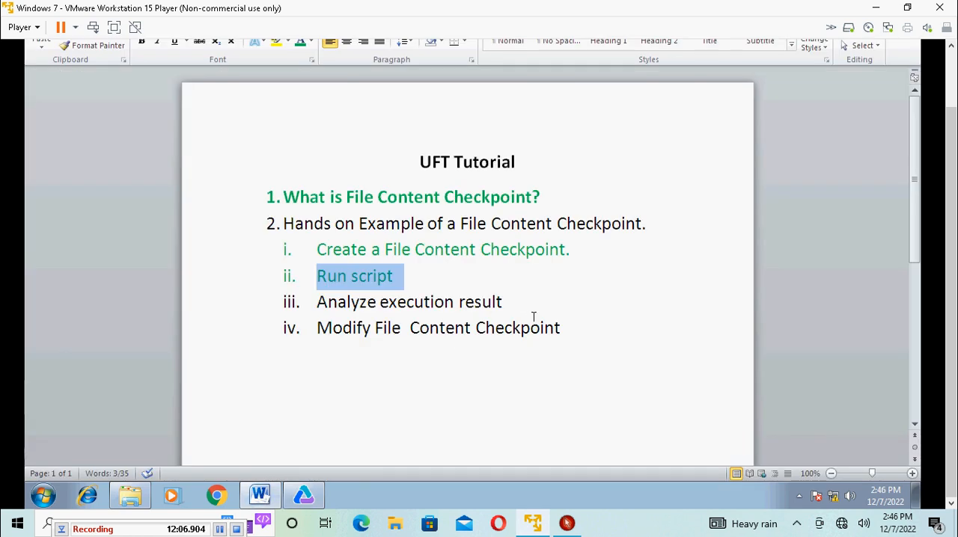
left_click_drag(572, 329, 317, 330)
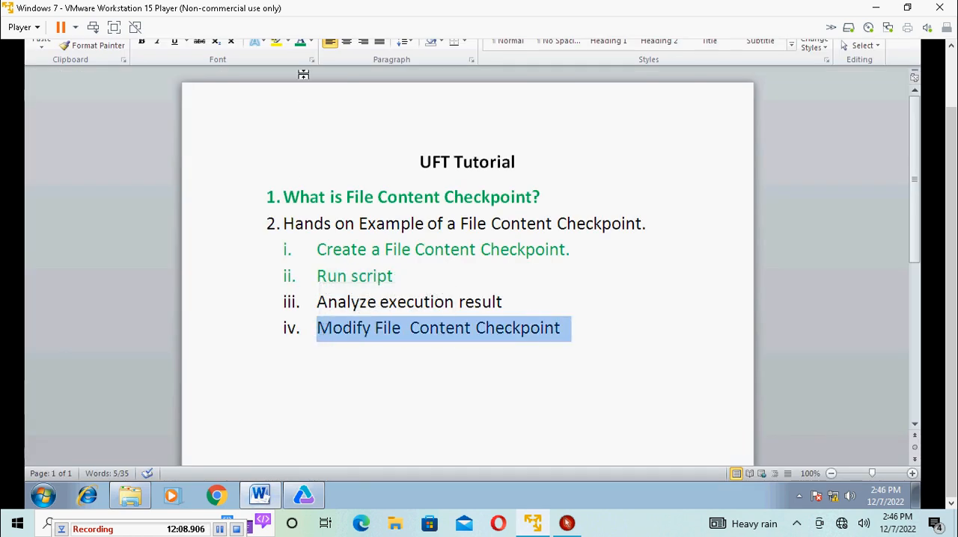
left_click(300, 42)
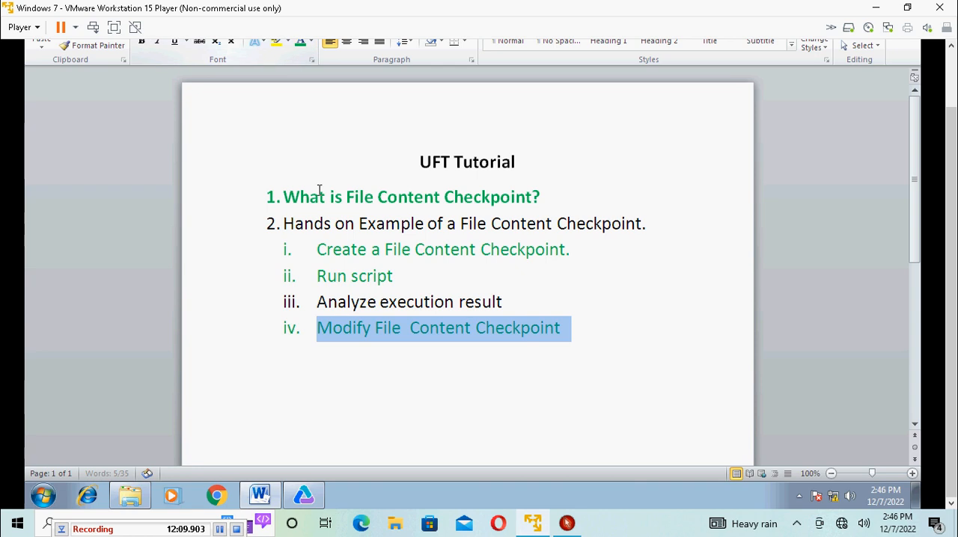
left_click(566, 331)
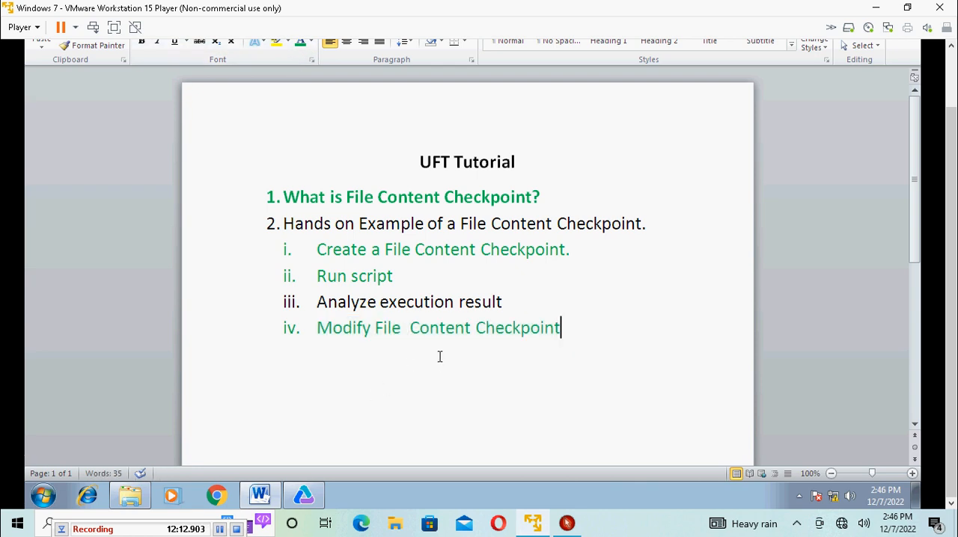
Step: Switch to HP Unified Functional Testing and set the run session report format to Run Results Viewer Report
mouse_move(318, 488)
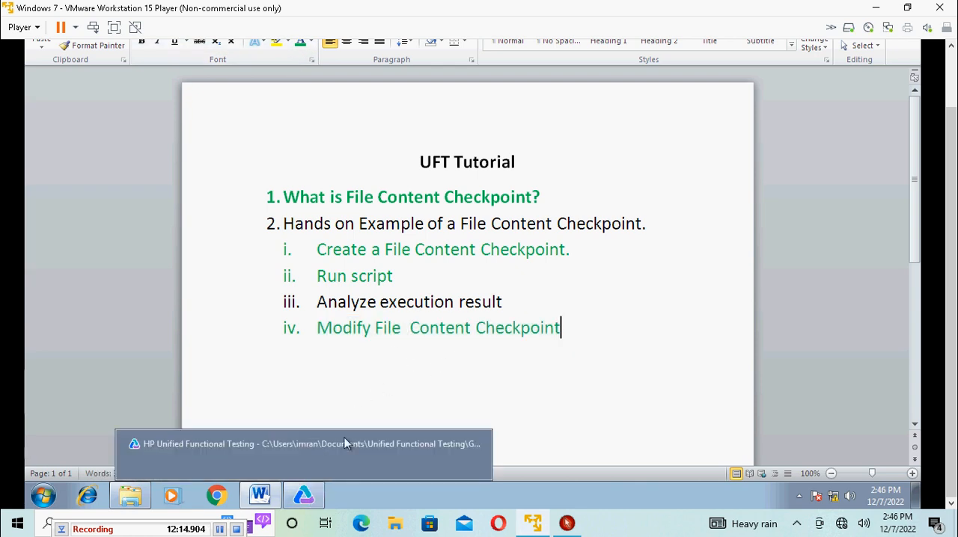
left_click(317, 444)
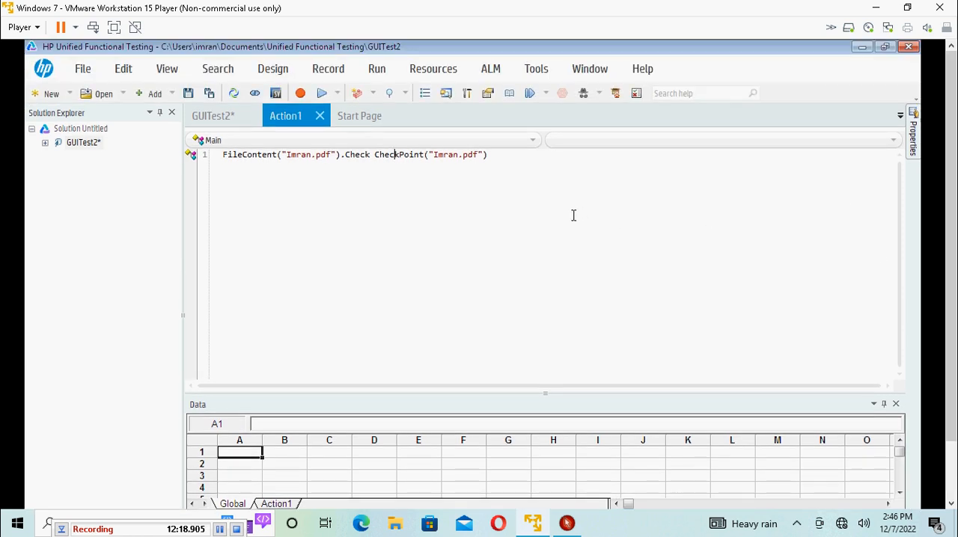
left_click(536, 75)
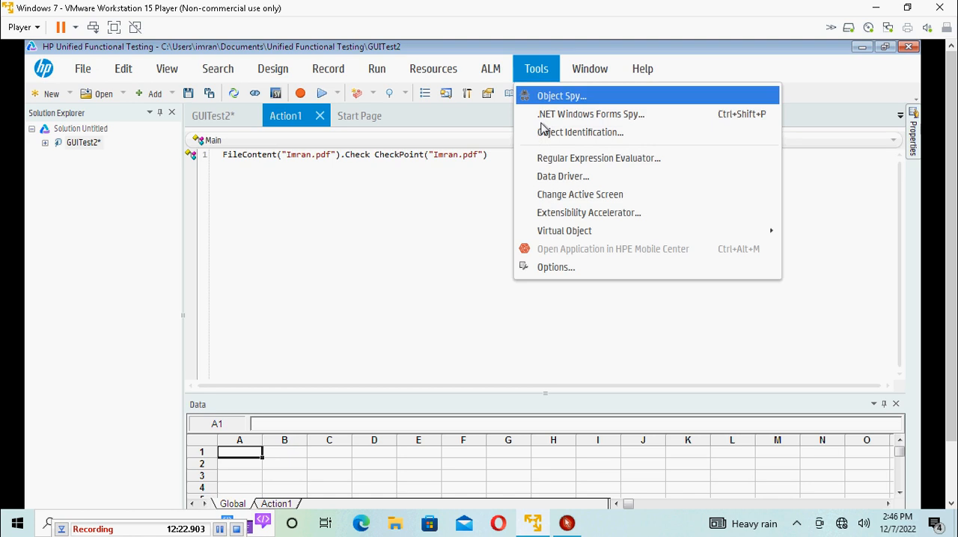
left_click(554, 267)
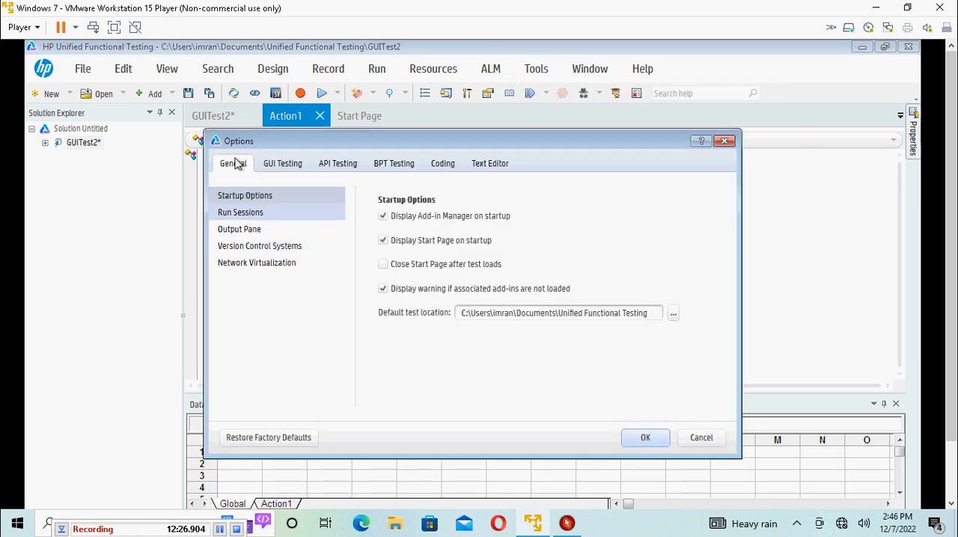
left_click(237, 216)
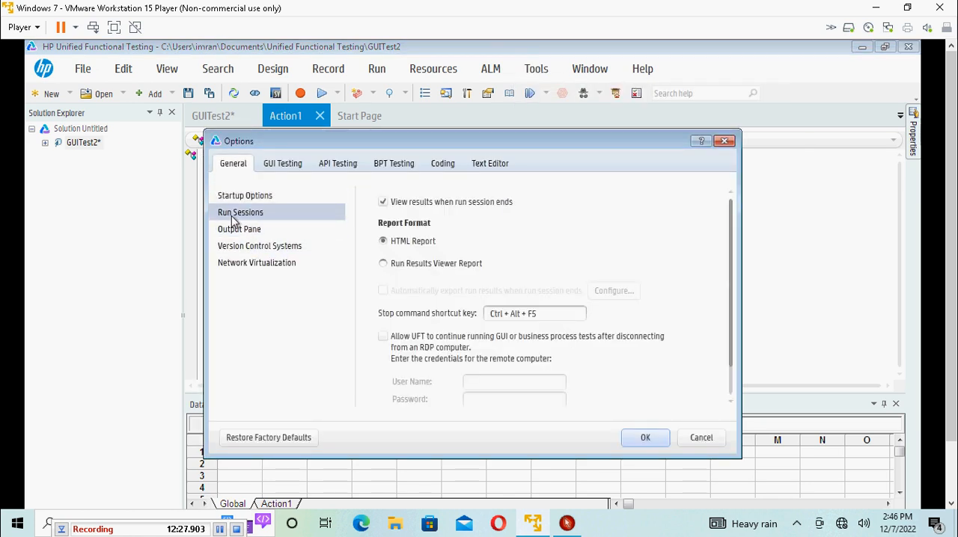
left_click(383, 265)
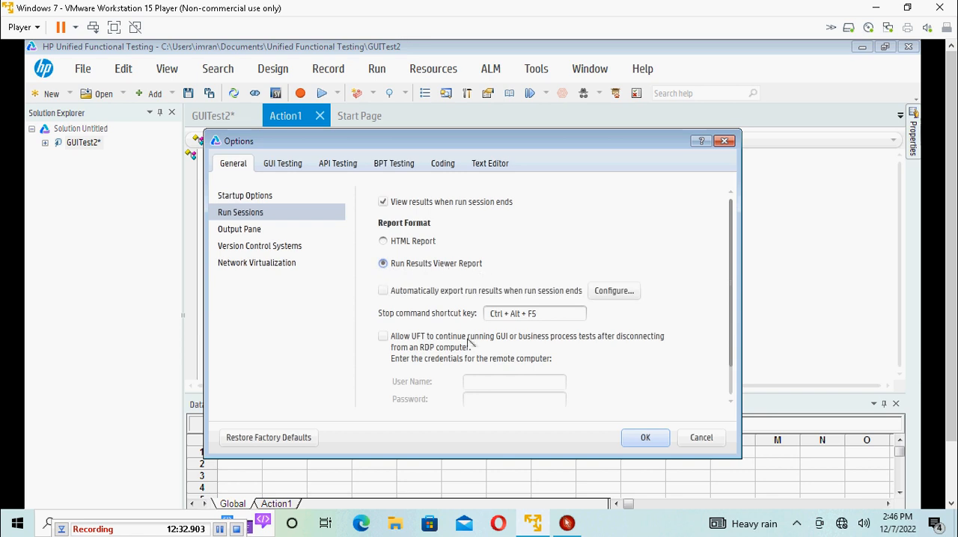
left_click(647, 439)
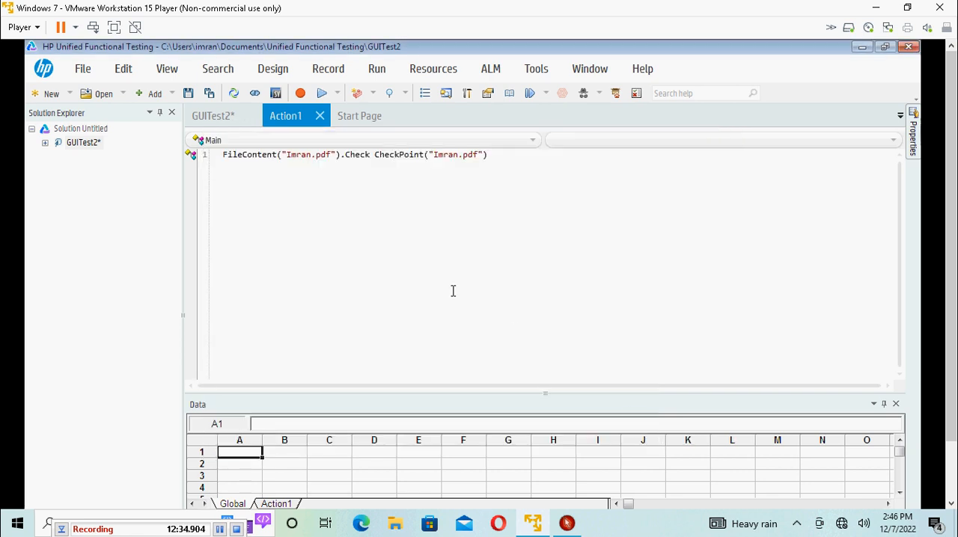
Step: Save all changes and run GUITest2 with its results stored in the Res3 folder
left_click(209, 93)
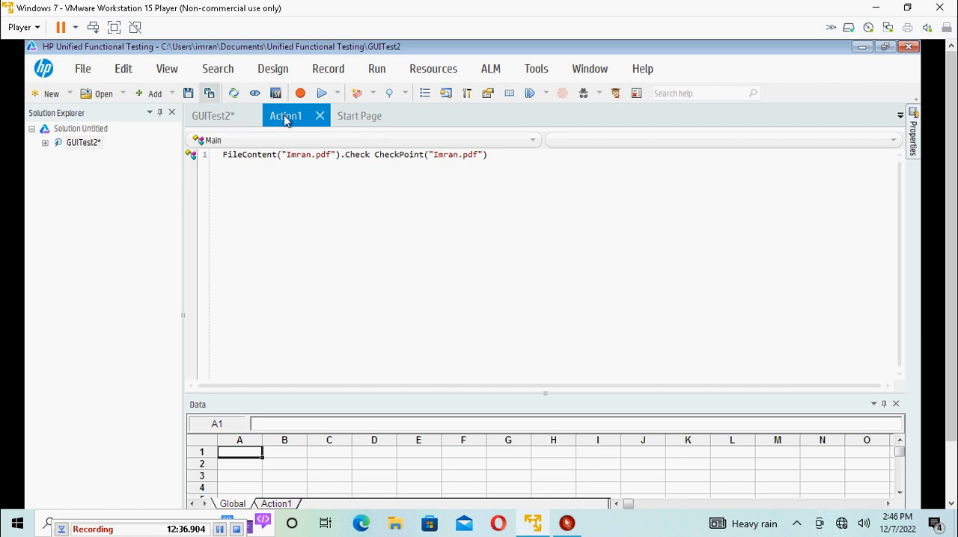
left_click(323, 93)
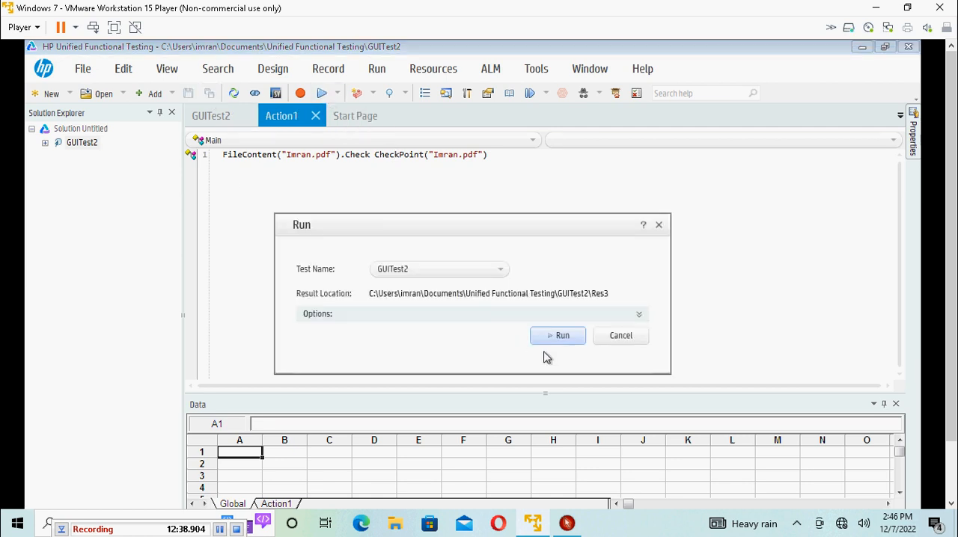
left_click(569, 340)
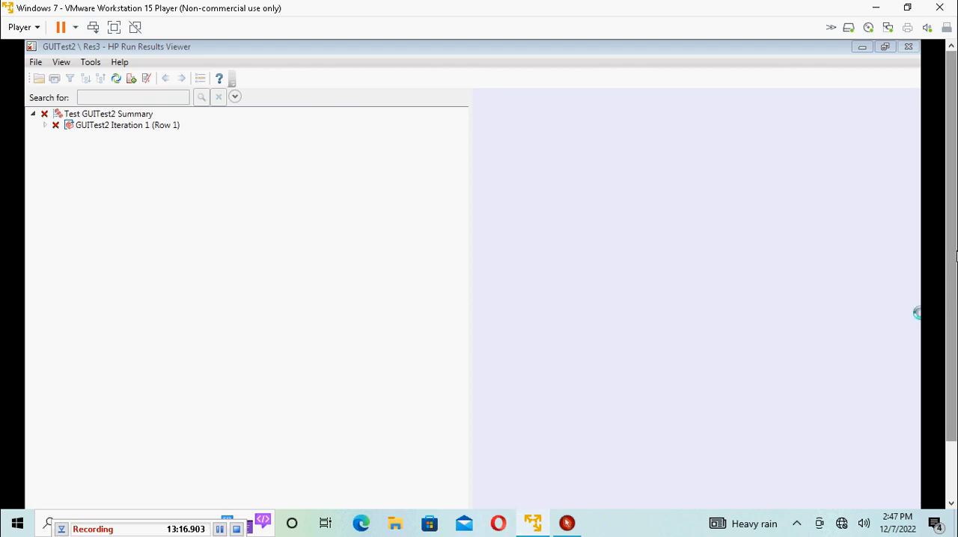
Step: Return to Action1 and review the file content checkpoint's Page 2 text and comparison file path, closing the properties without changes
left_click_drag(950, 280, 945, 362)
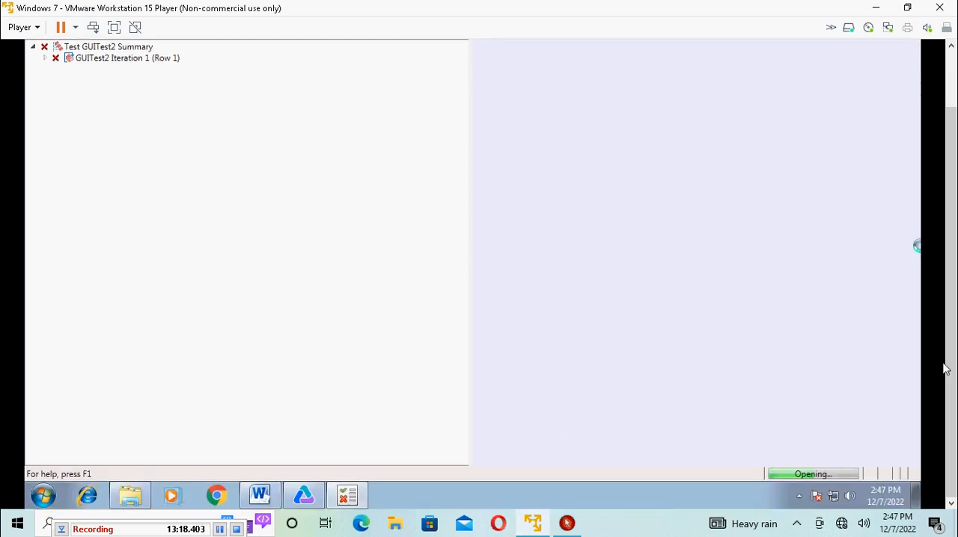
left_click(301, 502)
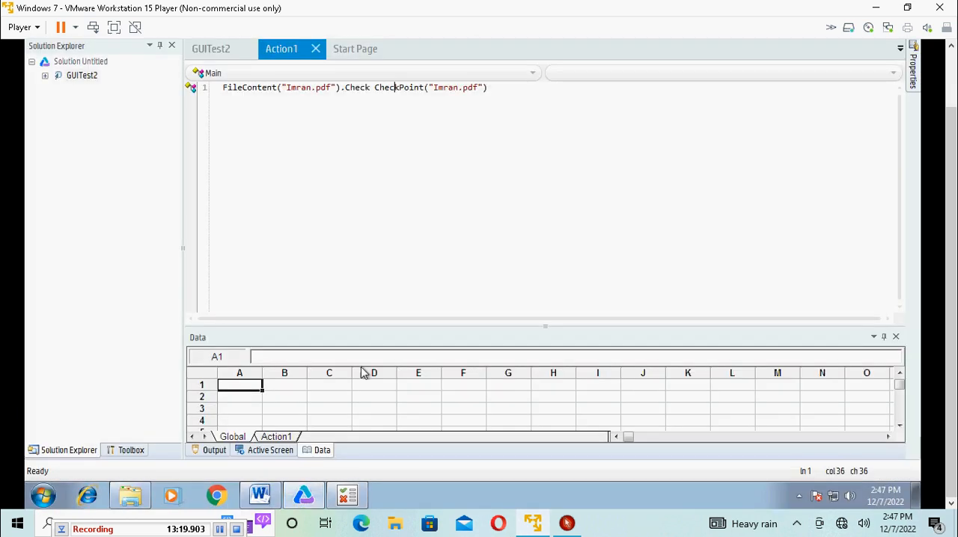
right_click(405, 87)
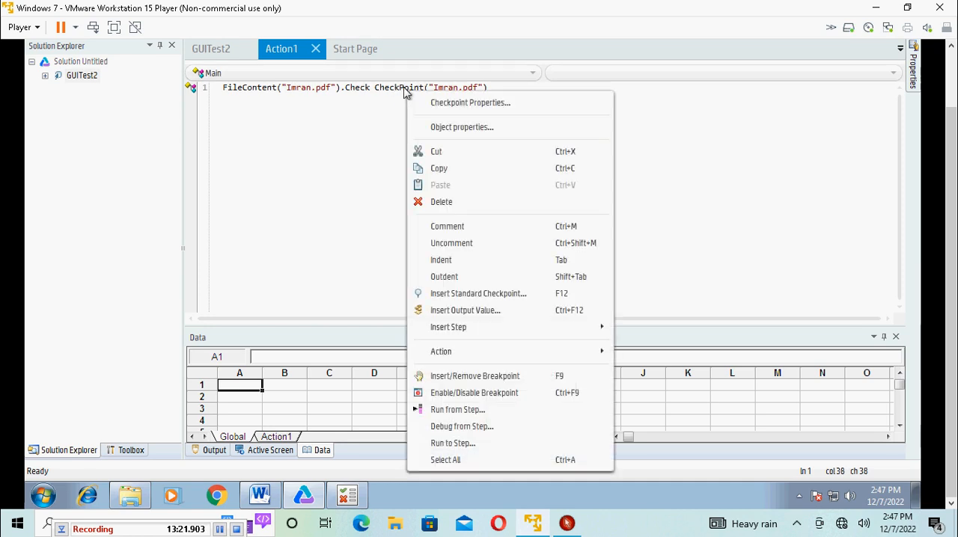
left_click(454, 112)
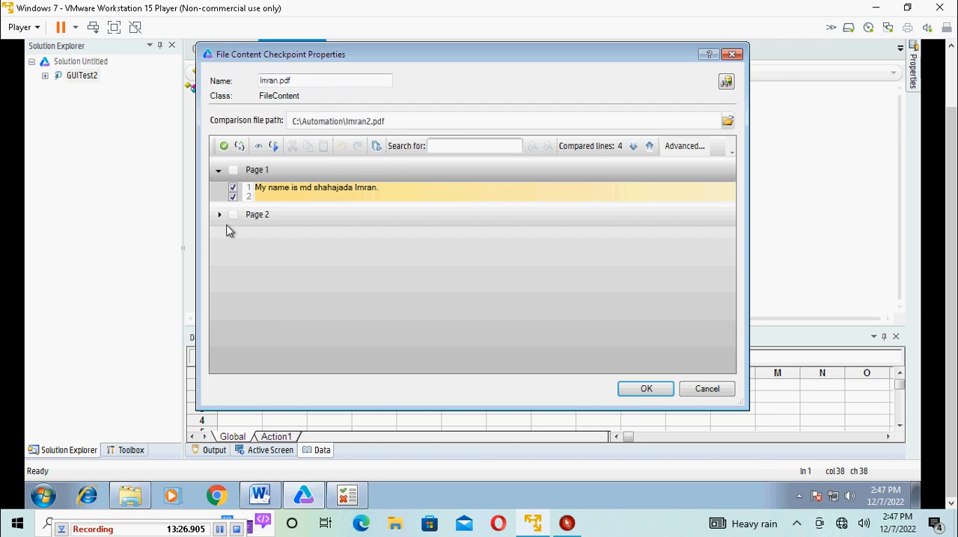
left_click(219, 215)
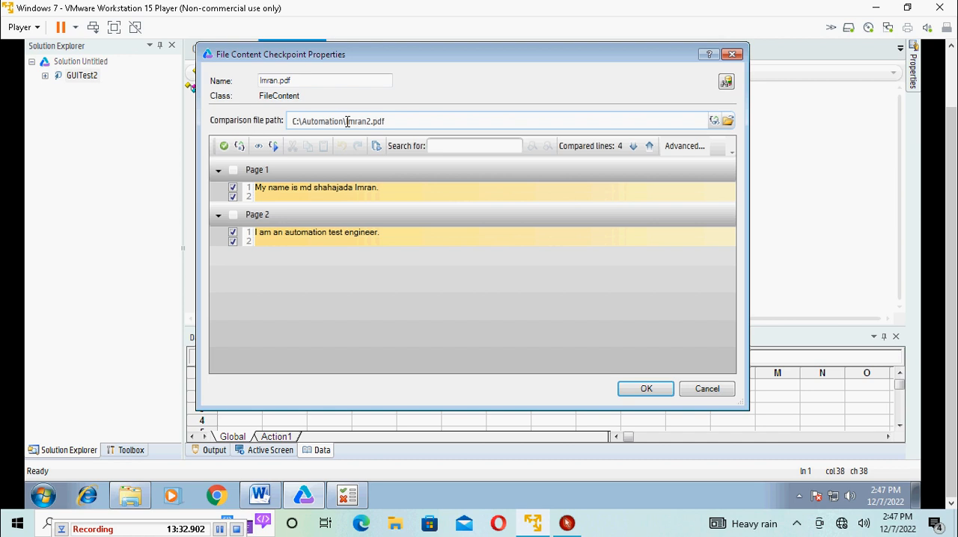
left_click_drag(346, 121, 387, 122)
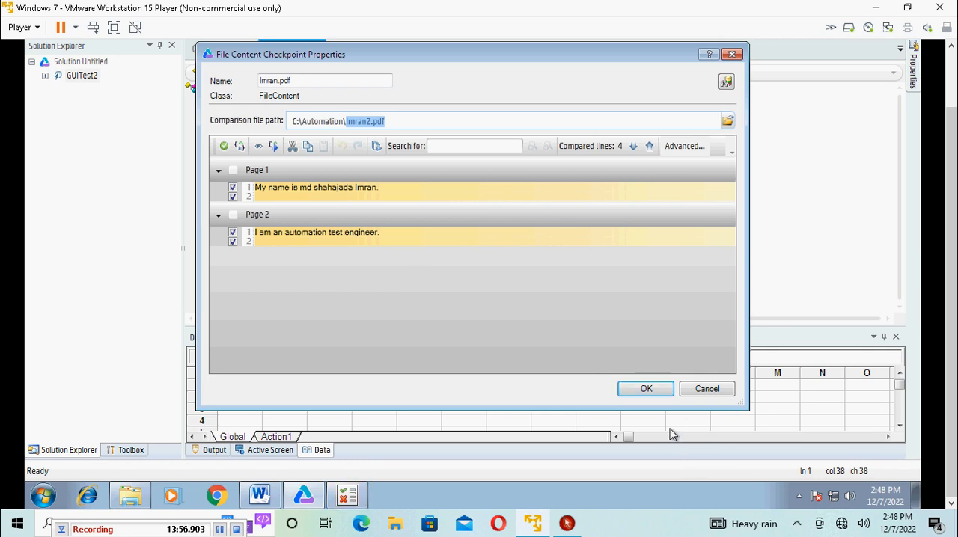
left_click(709, 394)
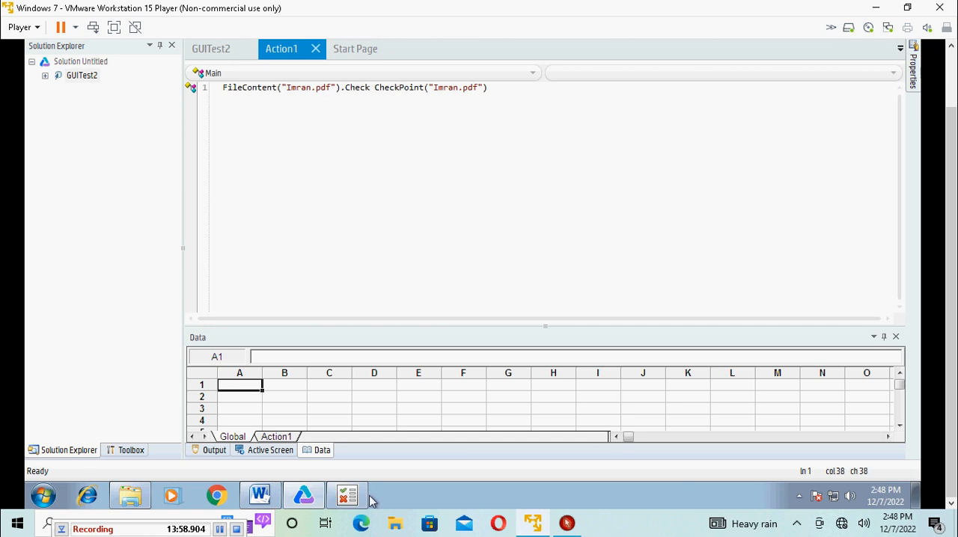
Step: Switch to HP Run Results Viewer, expand the whole result tree, and compare the expected and actual text of the "Imran.pdf" checkpoint
left_click(347, 496)
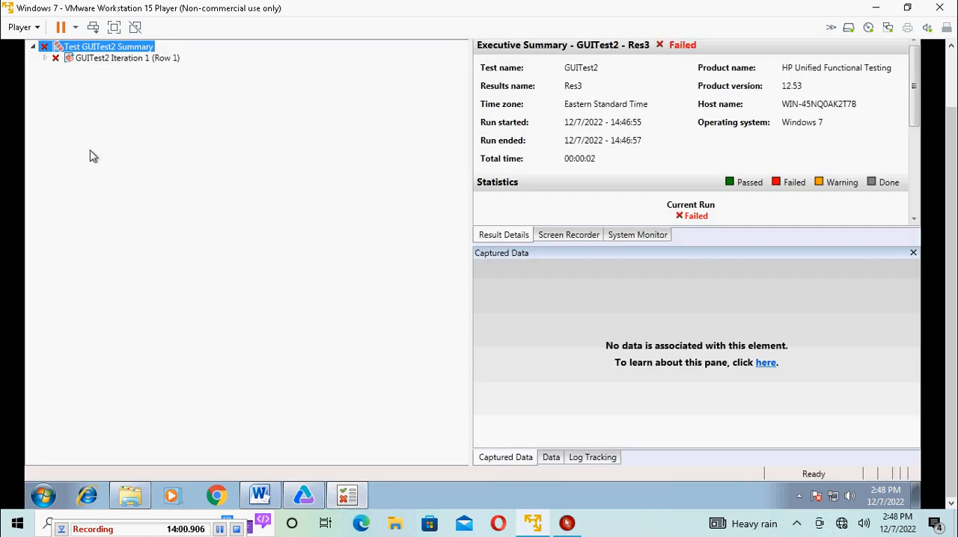
scroll(949, 134, "up", 3)
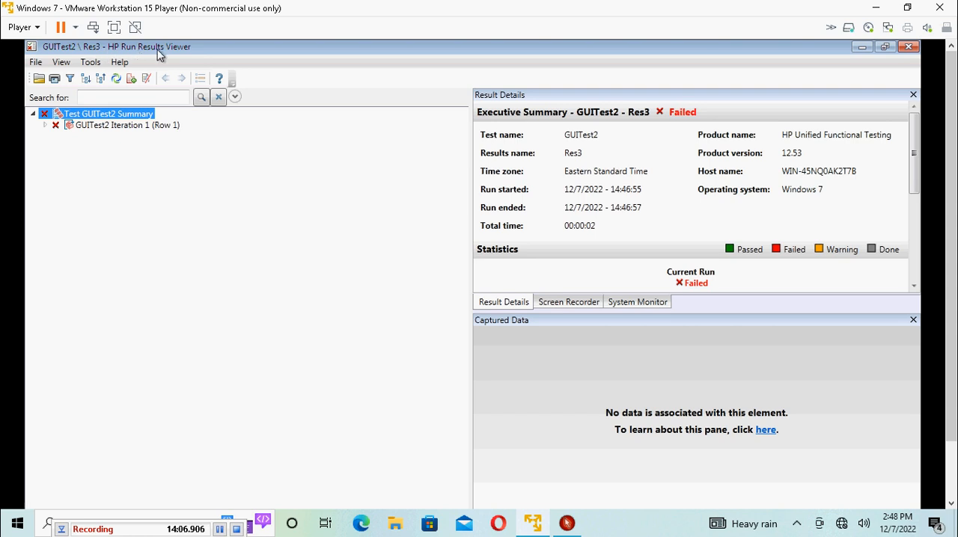
left_click(89, 64)
mouse_move(62, 64)
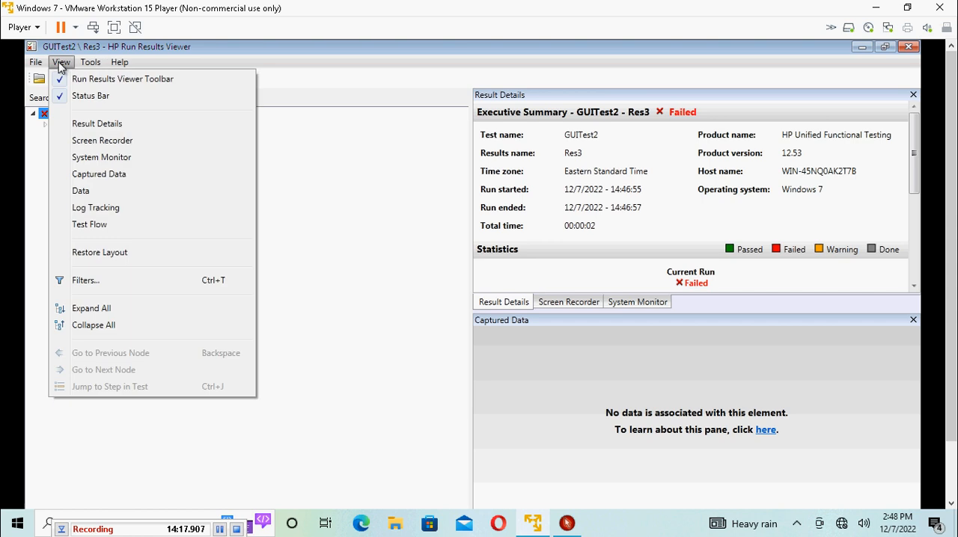
left_click(88, 310)
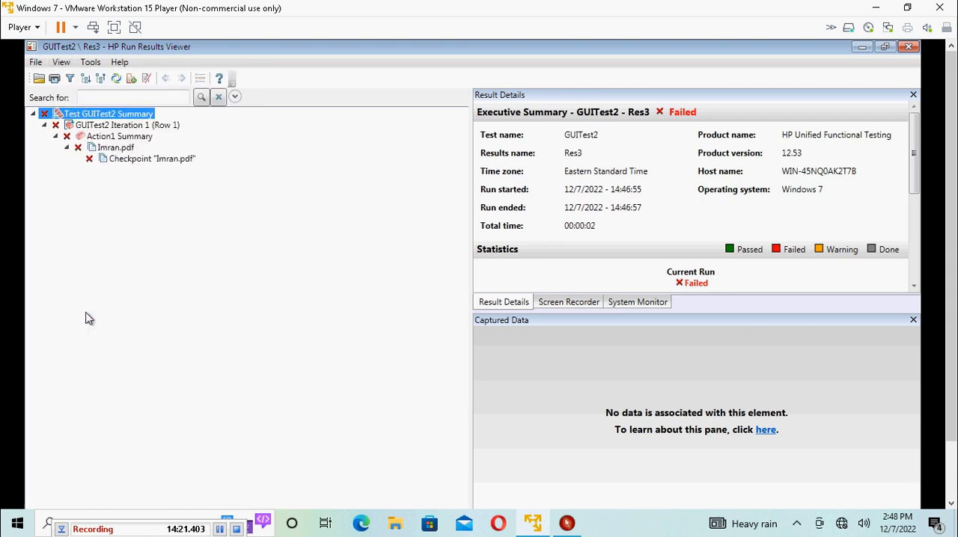
left_click(143, 161)
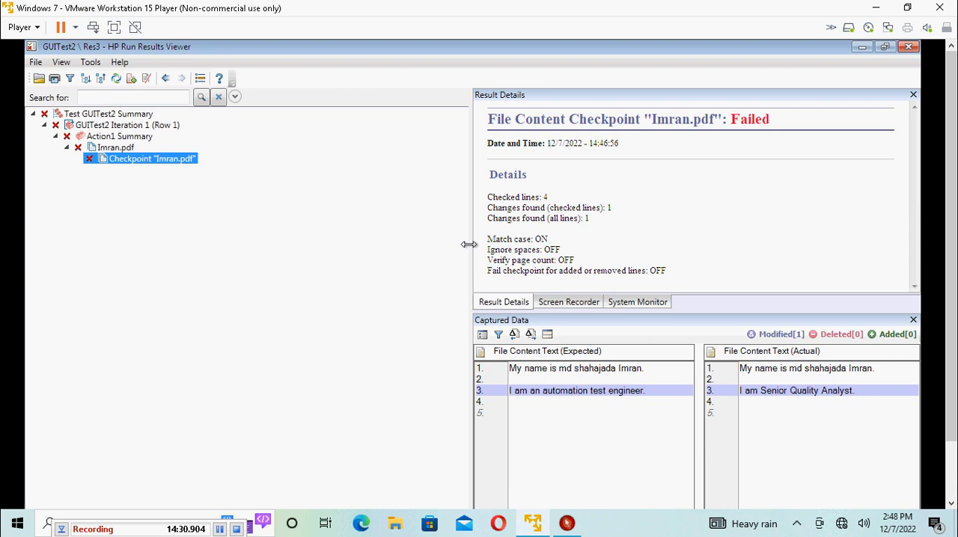
left_click_drag(466, 244, 294, 222)
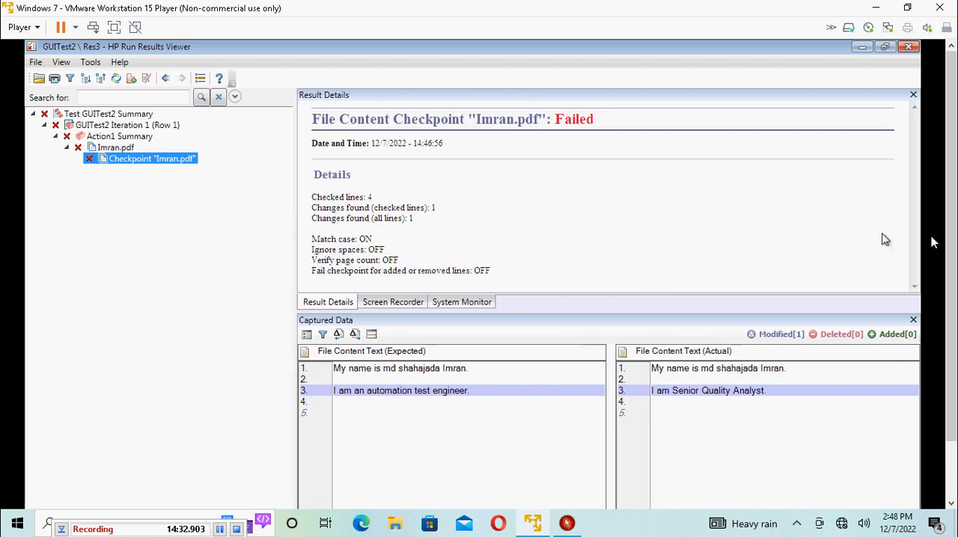
left_click_drag(949, 260, 954, 308)
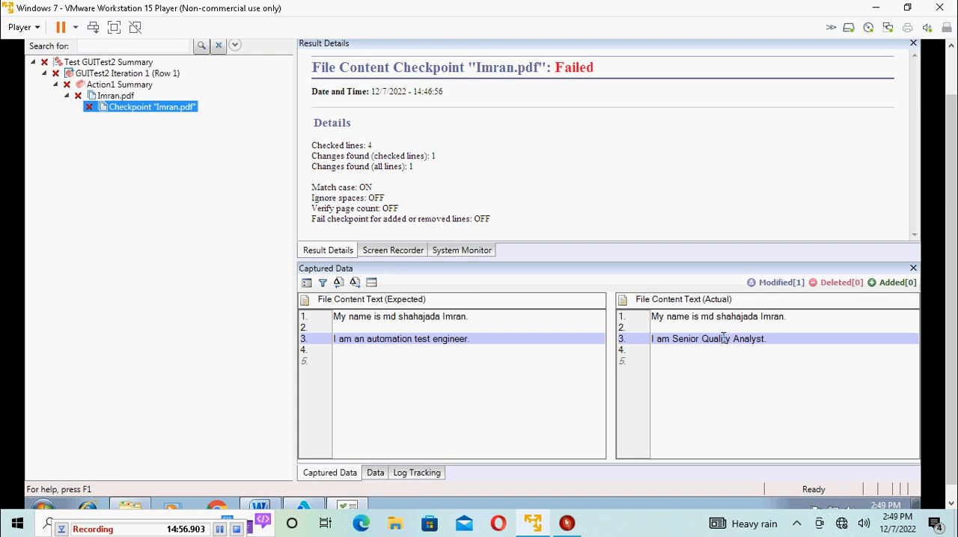
Step: Recheck the comparison file path and expected text of both pages in Action1's checkpoint properties, cancel, and return to the Run Results Viewer
left_click(304, 506)
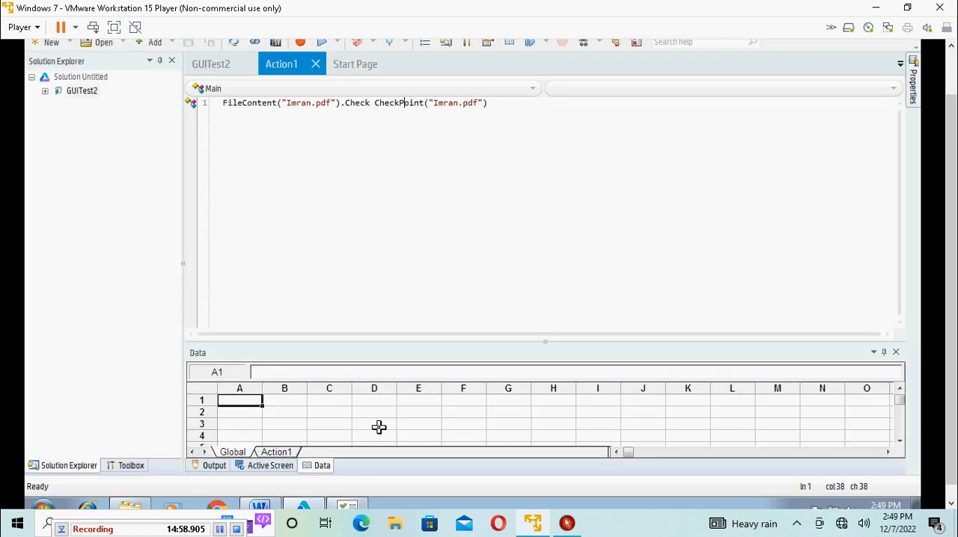
right_click(402, 104)
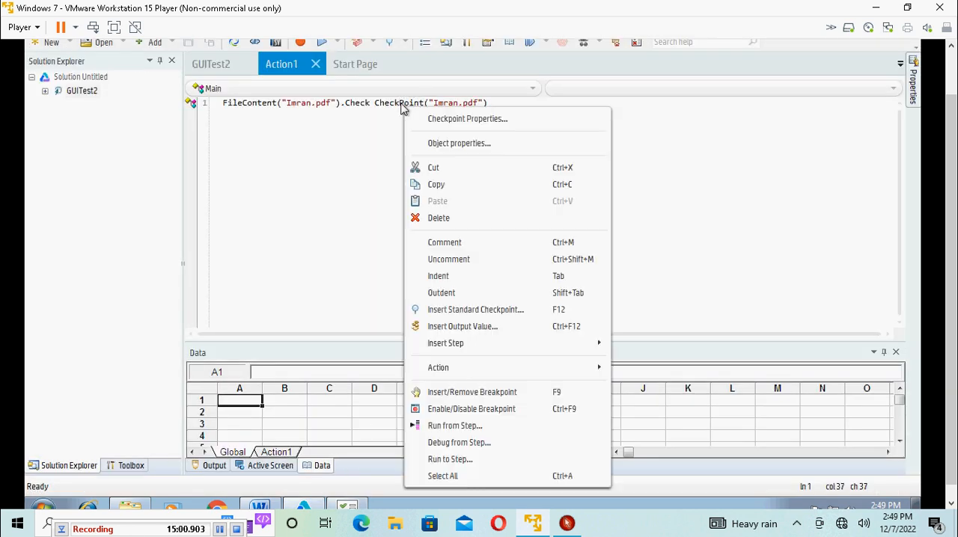
left_click(459, 119)
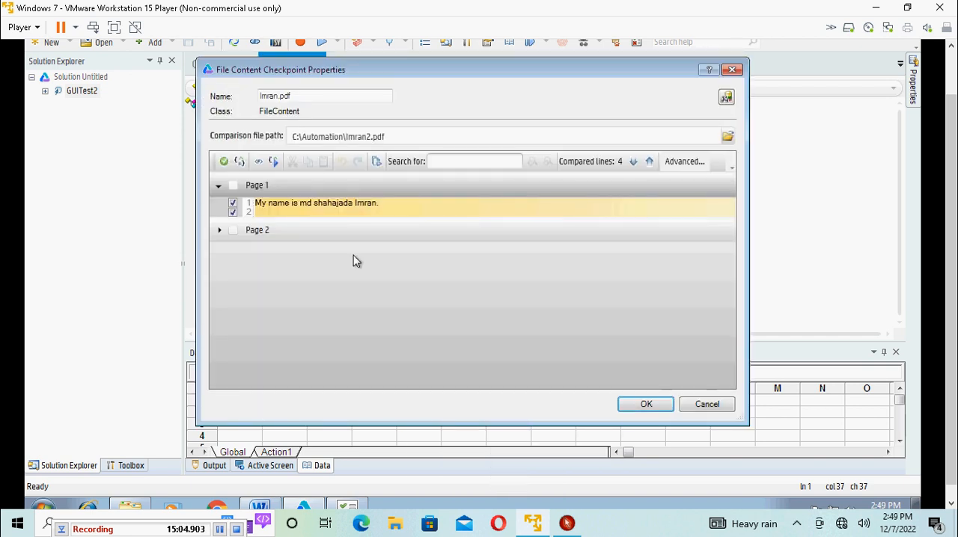
left_click(219, 185)
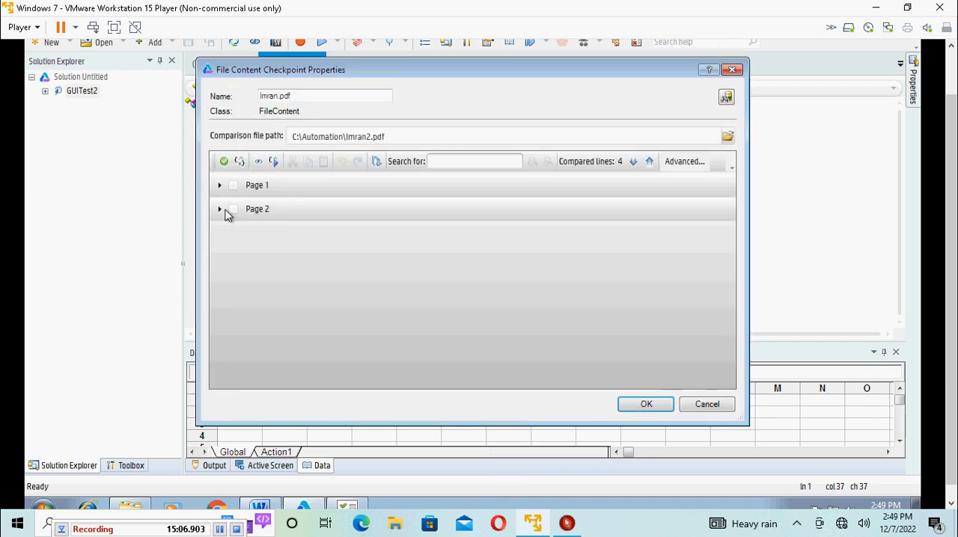
left_click(219, 209)
left_click(219, 186)
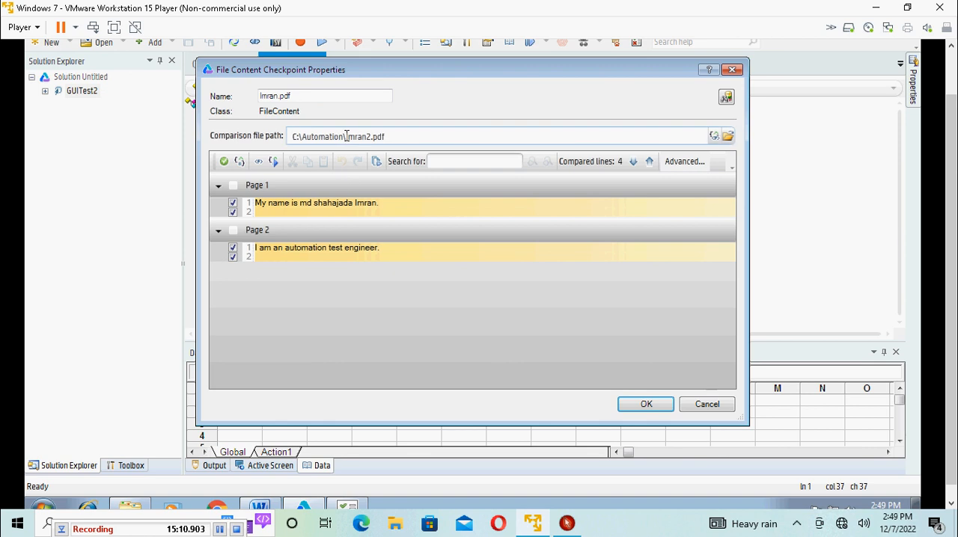
left_click_drag(346, 136, 380, 137)
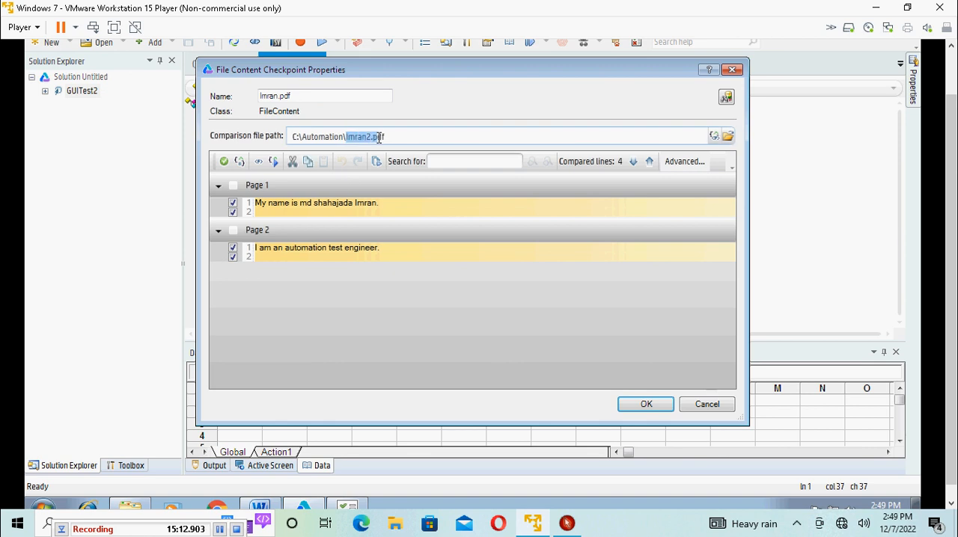
left_click(296, 137)
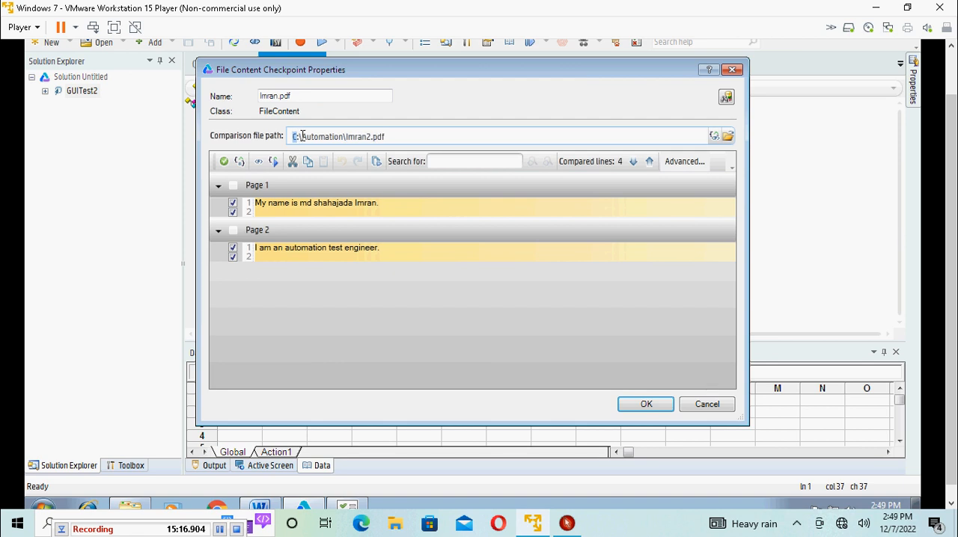
left_click_drag(302, 136, 348, 136)
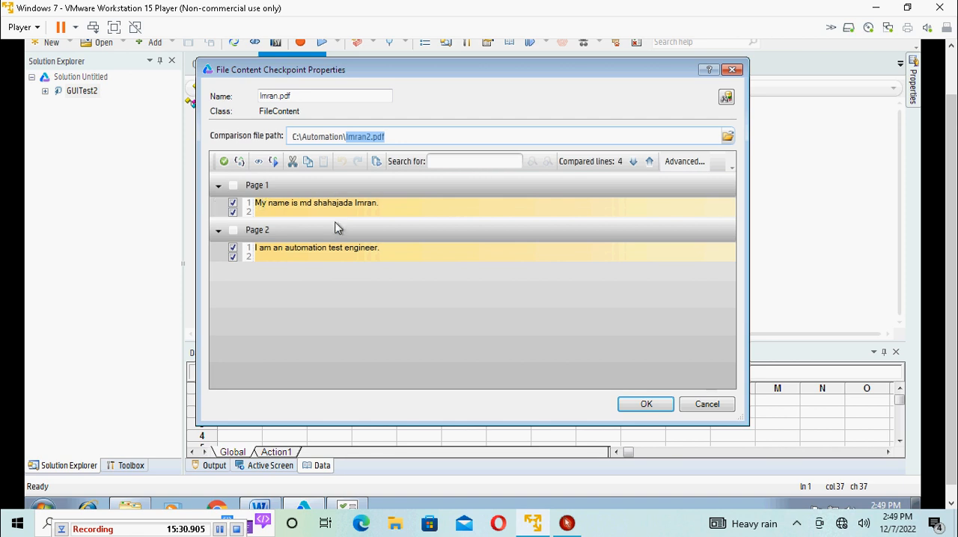
left_click(709, 405)
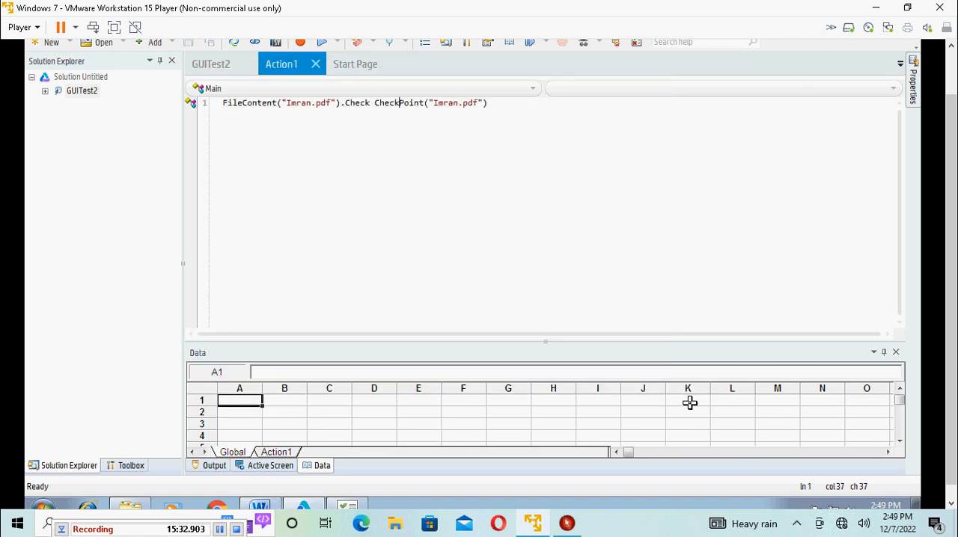
left_click(350, 506)
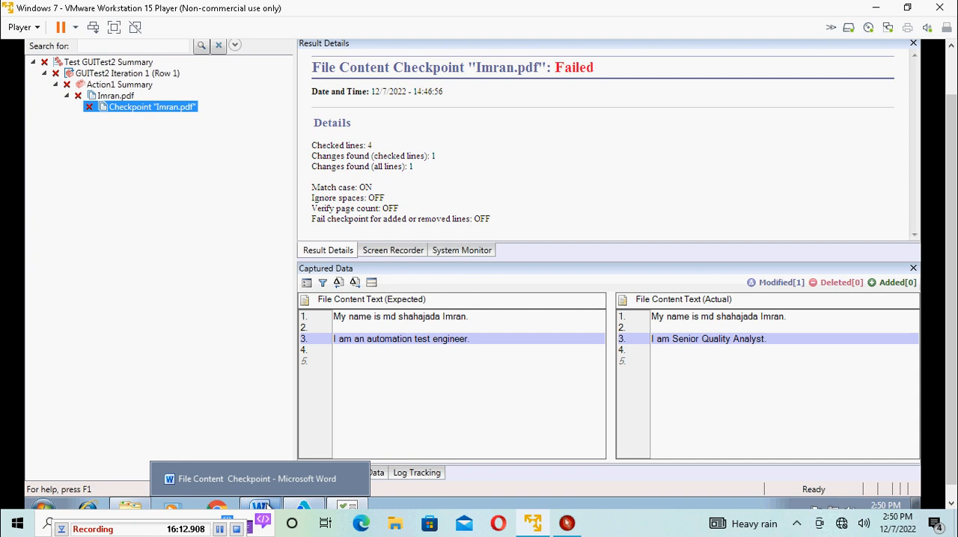
Step: Switch to the Word outline and colour the "Analyze execution result" item green to mark it as completed
left_click(268, 506)
left_click_drag(516, 317, 313, 317)
left_click(368, 317)
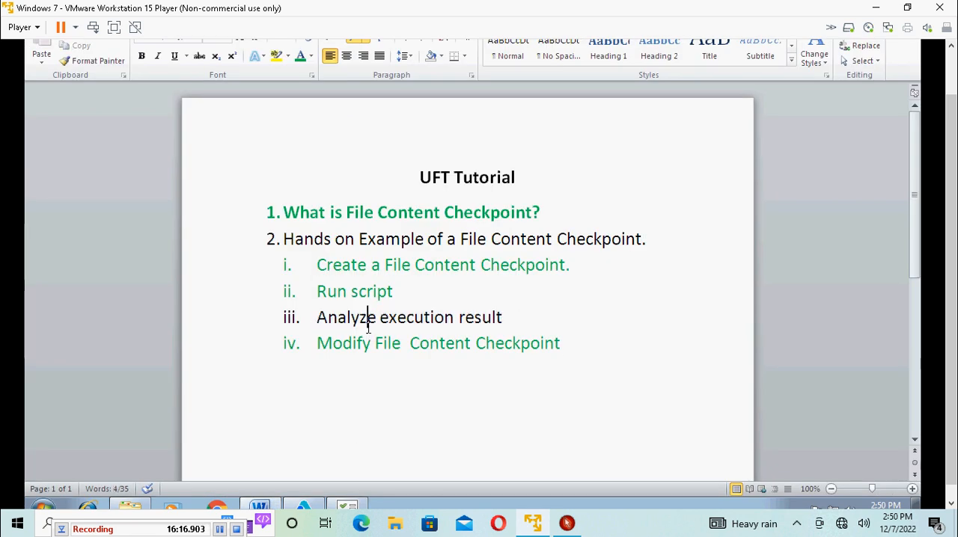
left_click_drag(532, 317, 254, 315)
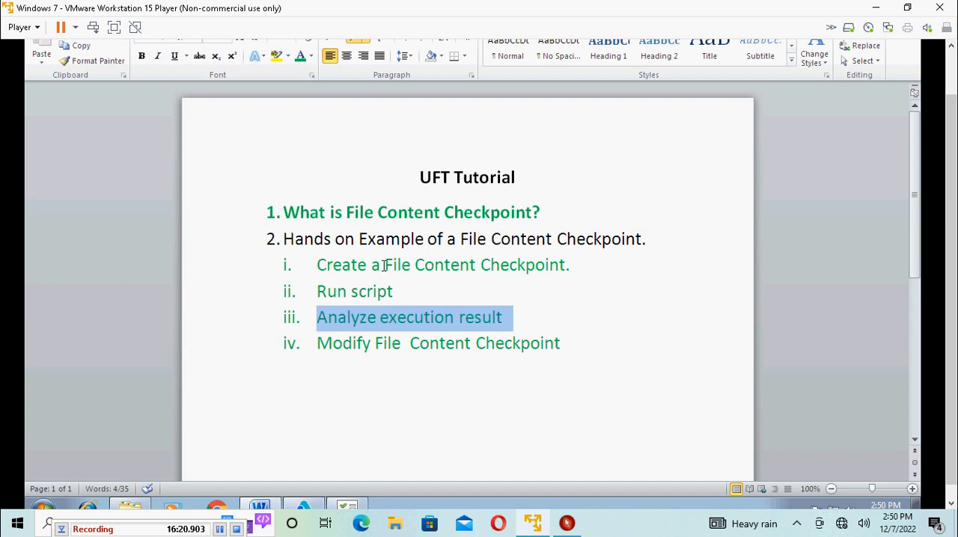
Step: Recap the outline by highlighting its sub-items on creating, running, modifying and analyzing, and the "File Content Checkpoint" words of topic 1
left_click_drag(383, 265, 550, 265)
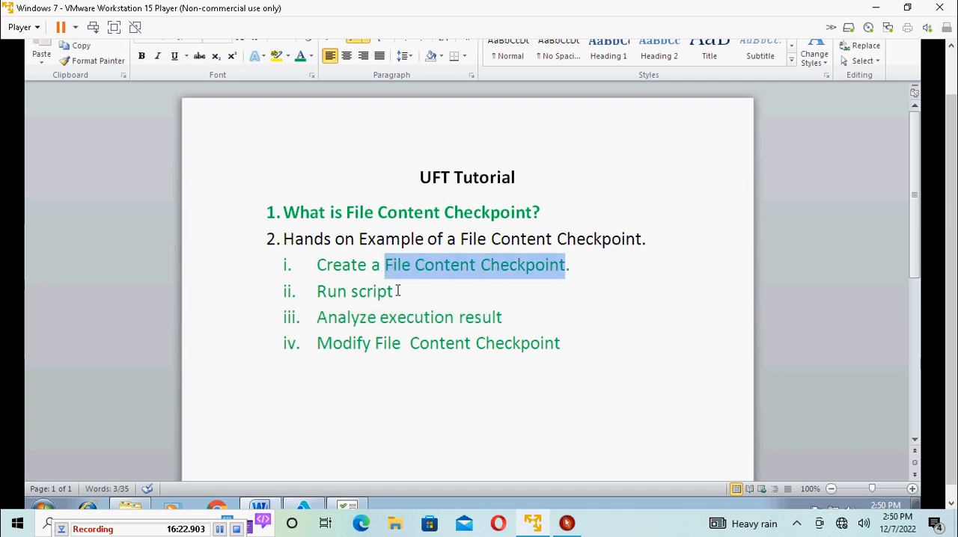
left_click_drag(318, 292, 395, 293)
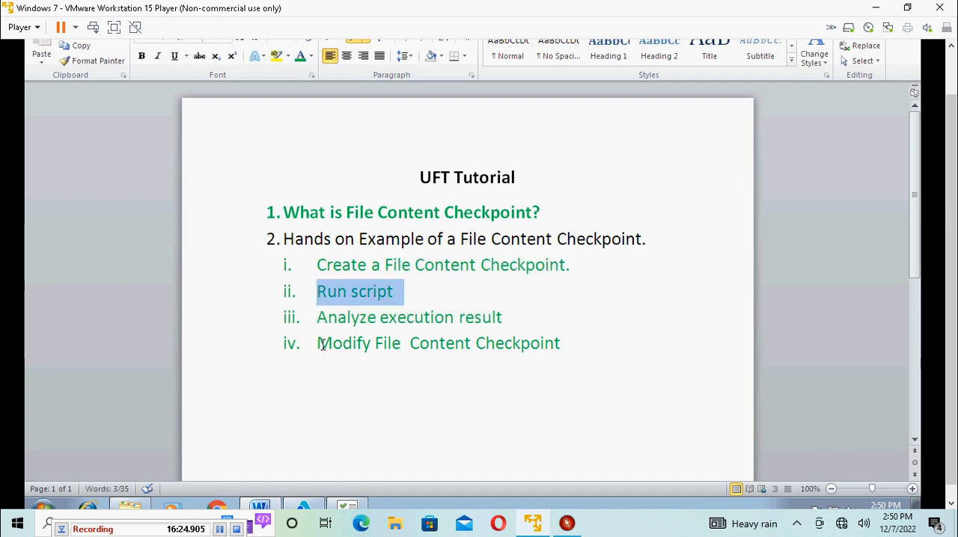
left_click_drag(321, 342, 526, 347)
left_click_drag(320, 317, 496, 324)
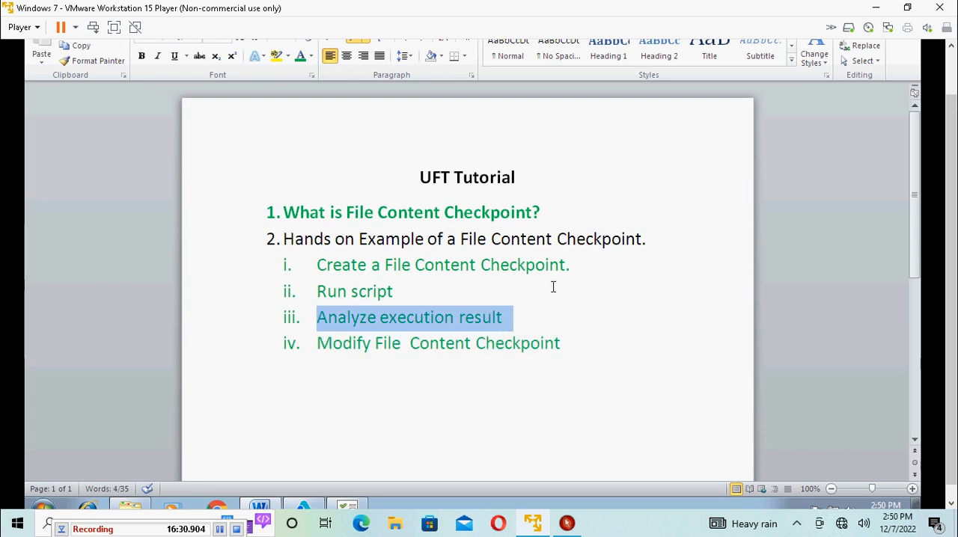
left_click(620, 323)
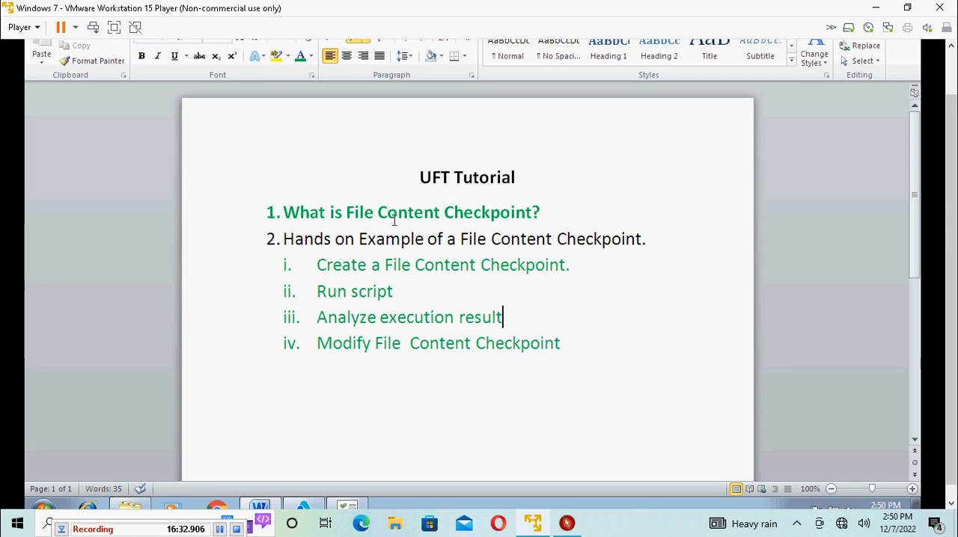
left_click_drag(348, 212, 513, 211)
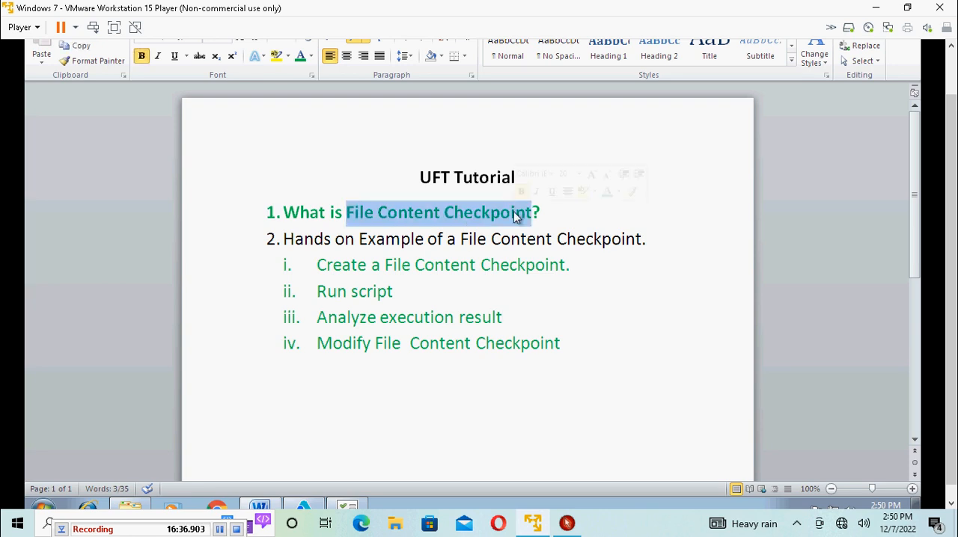